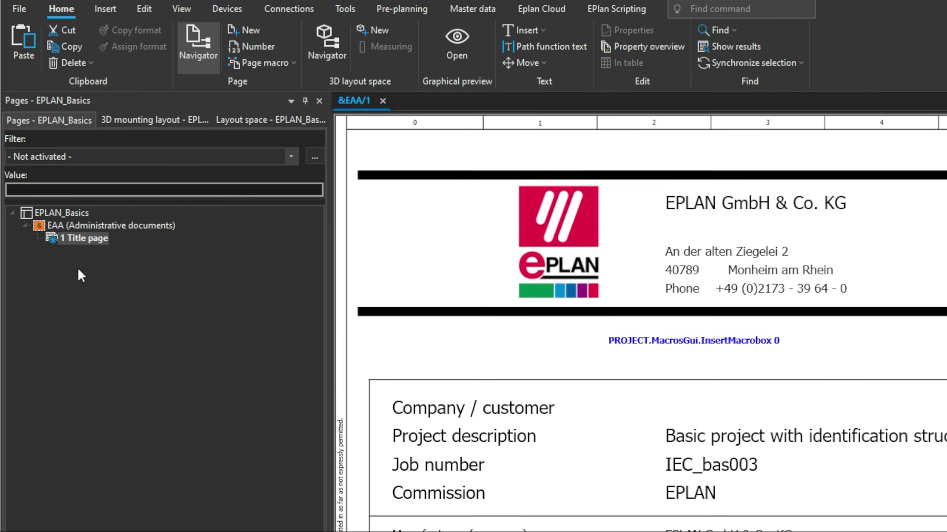
Start a new page in the EPLAN_Basics project and set its page type to <7> Graphic (I).
right_click(77, 252)
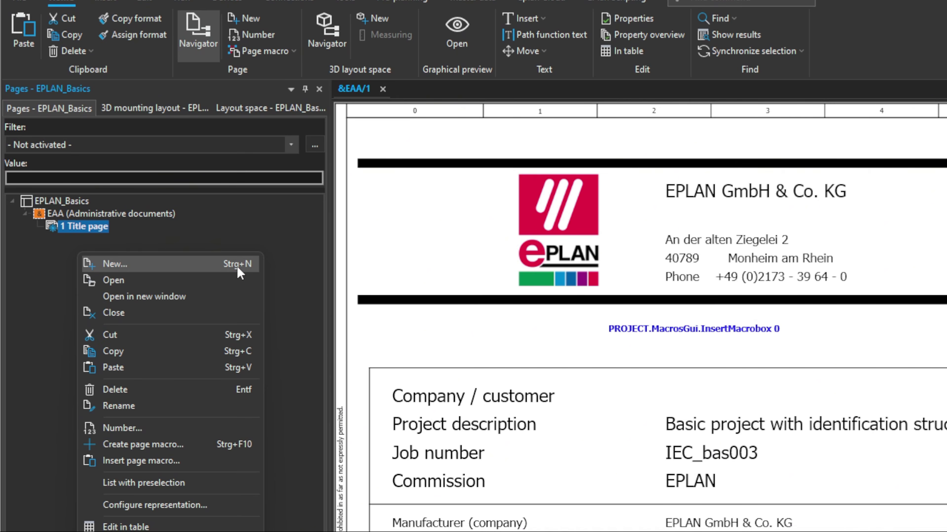
click(236, 265)
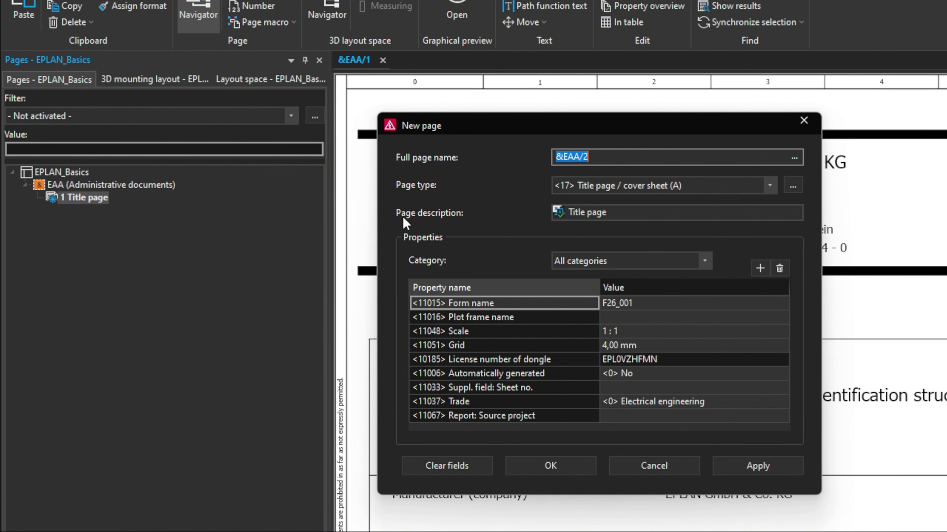
click(557, 215)
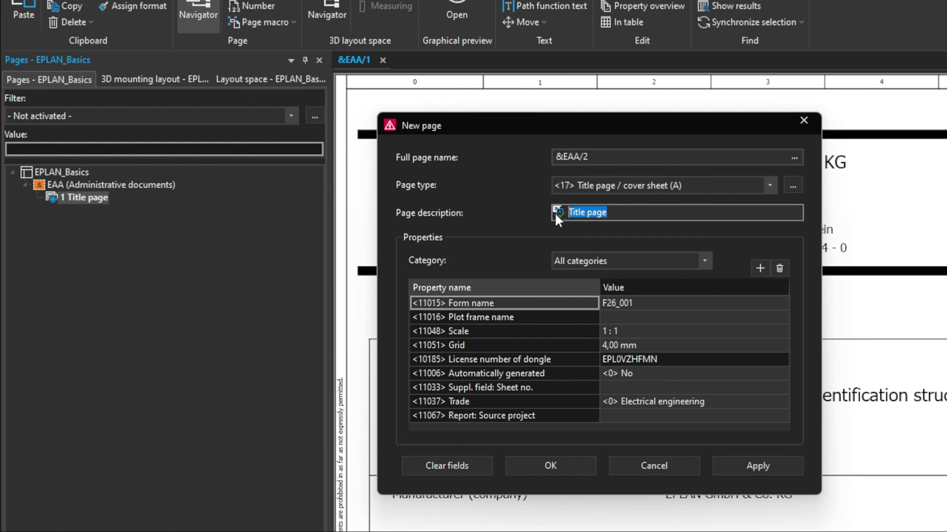
drag(622, 157, 554, 157)
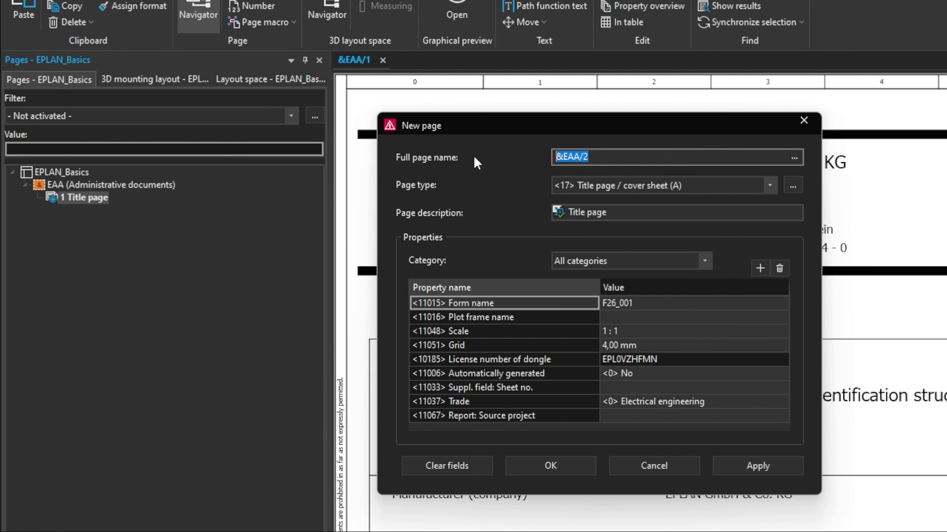
key(Tab)
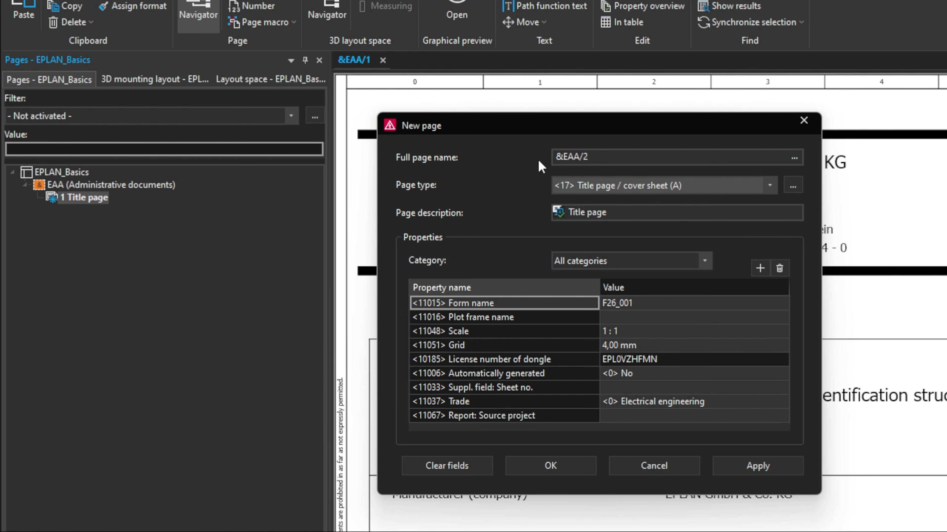
click(594, 186)
click(573, 359)
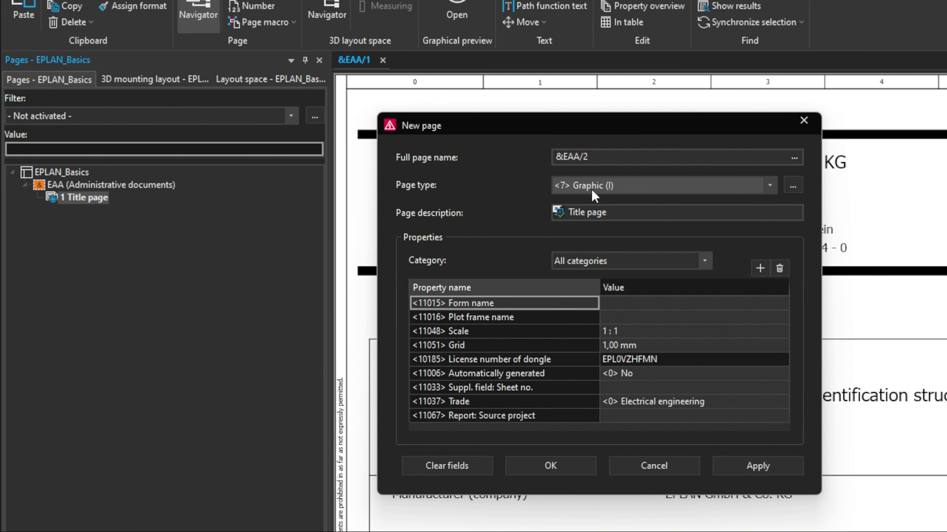
Set the page description to "Machine Overview" and remove its inherited translations.
drag(625, 211, 565, 212)
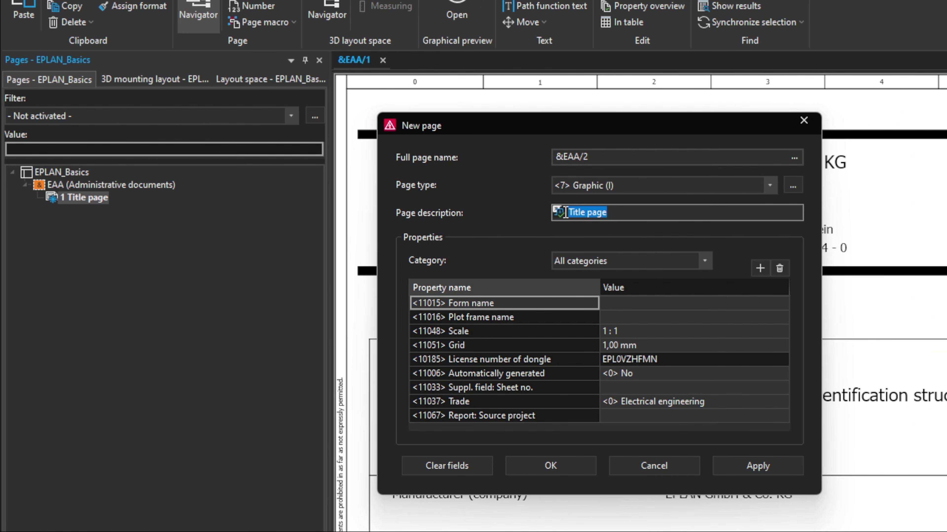
text(Machine Overview)
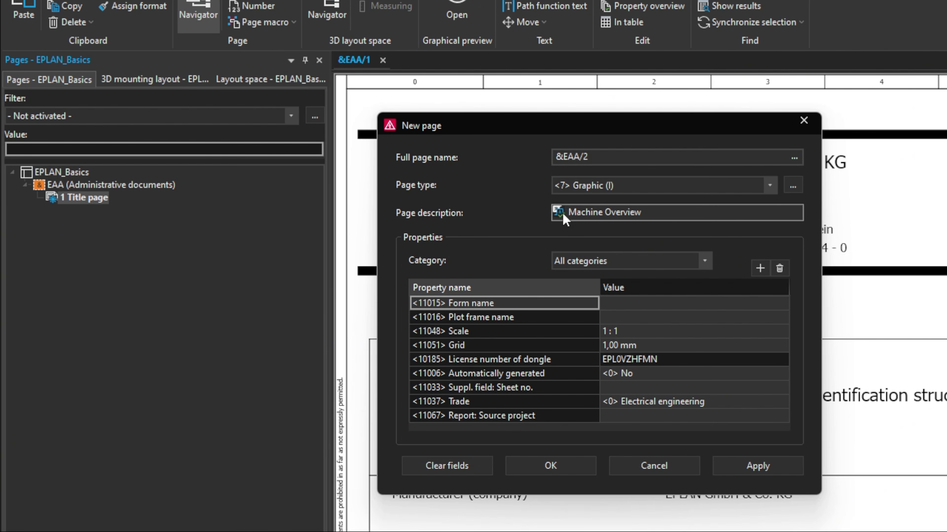
key(shift+Home)
key(ctrl+a)
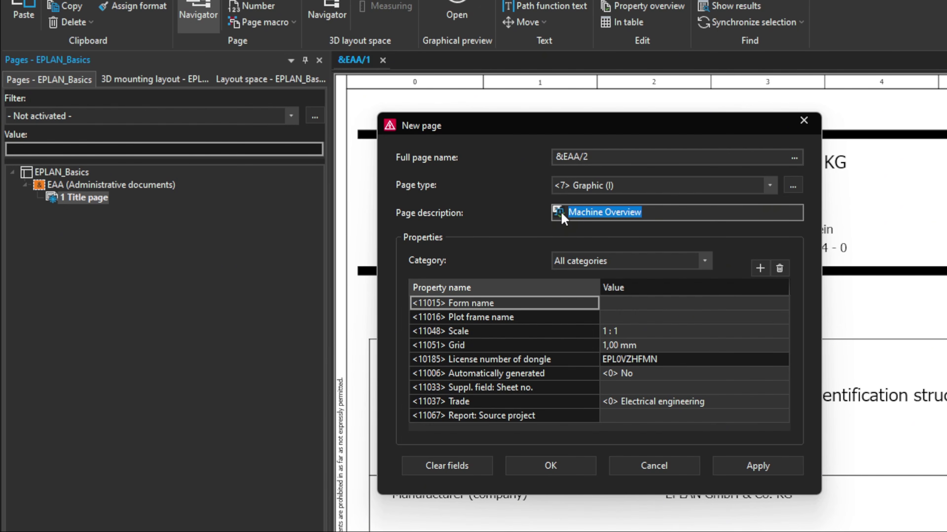
click(558, 212)
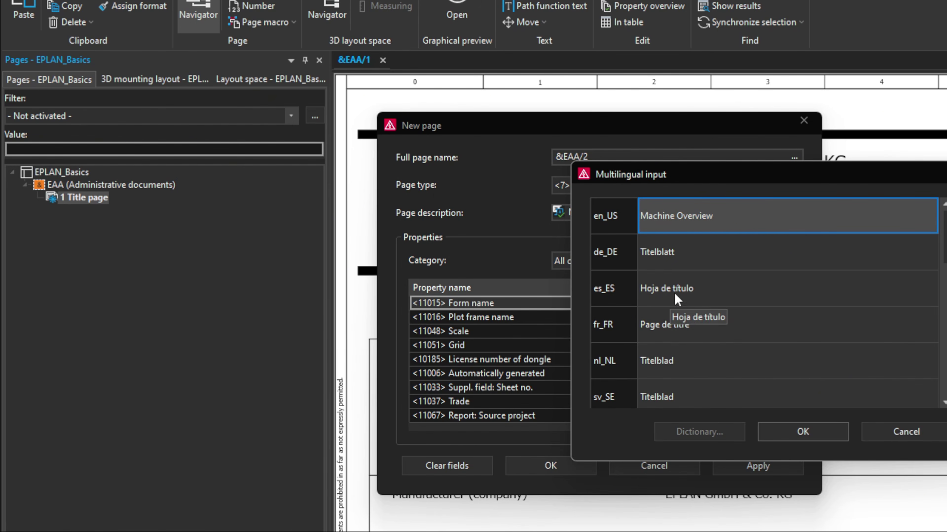
click(909, 433)
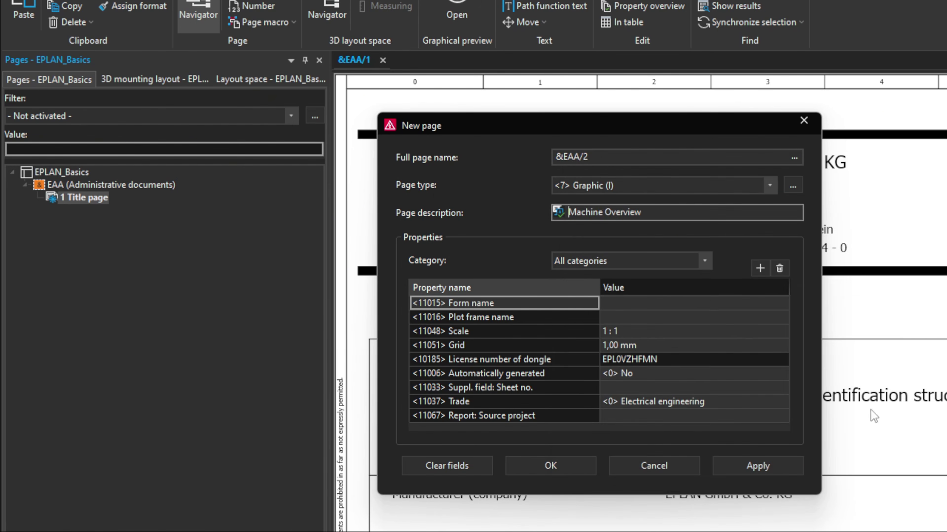
right_click(560, 219)
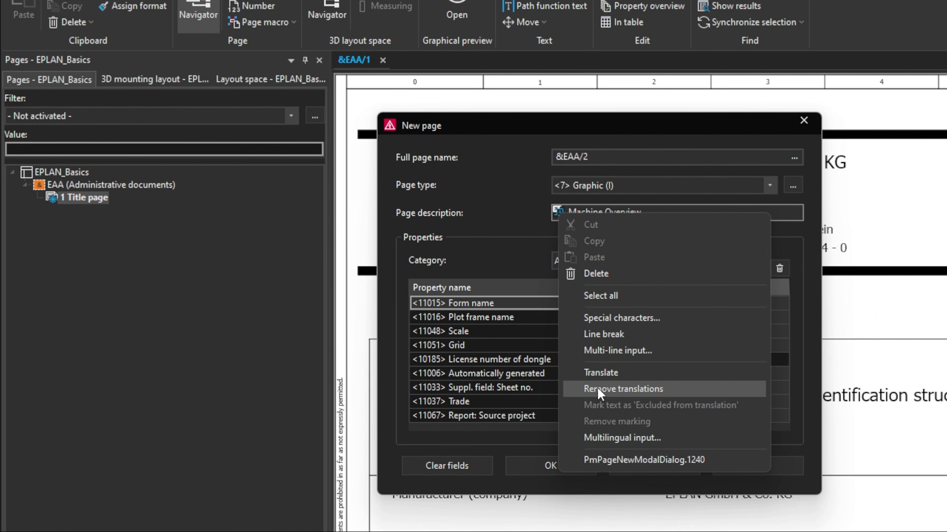
click(623, 389)
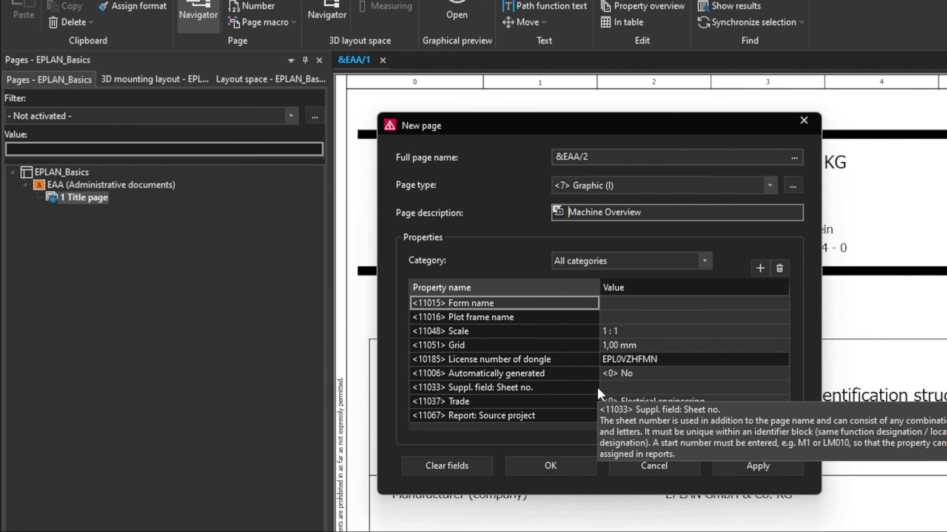
Add "Maschinen Übersicht" as the German (de_DE) translation of the page description.
click(558, 213)
click(675, 254)
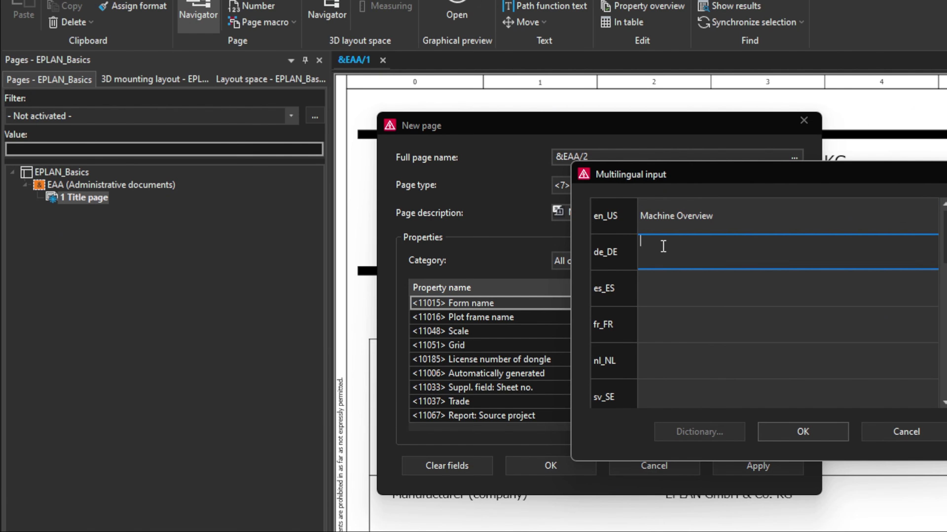
text(Maschinen Übersicht)
click(802, 432)
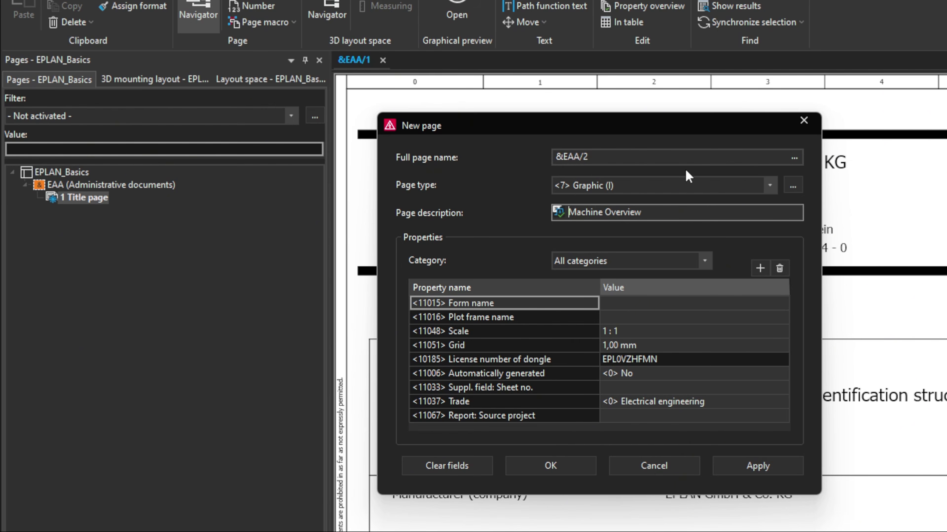
Assign document type EDB (Explanatory documents) and page name 1 to the new page, and create it.
click(794, 158)
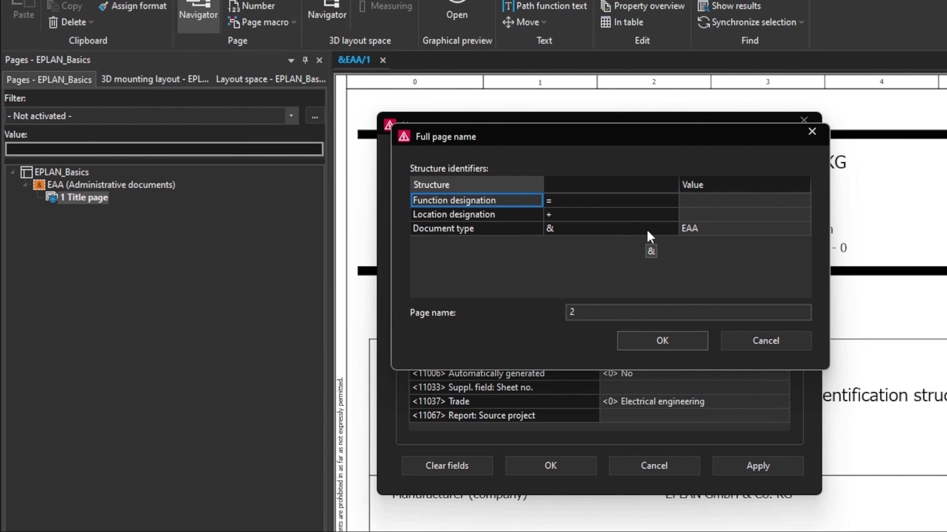
click(803, 232)
click(474, 420)
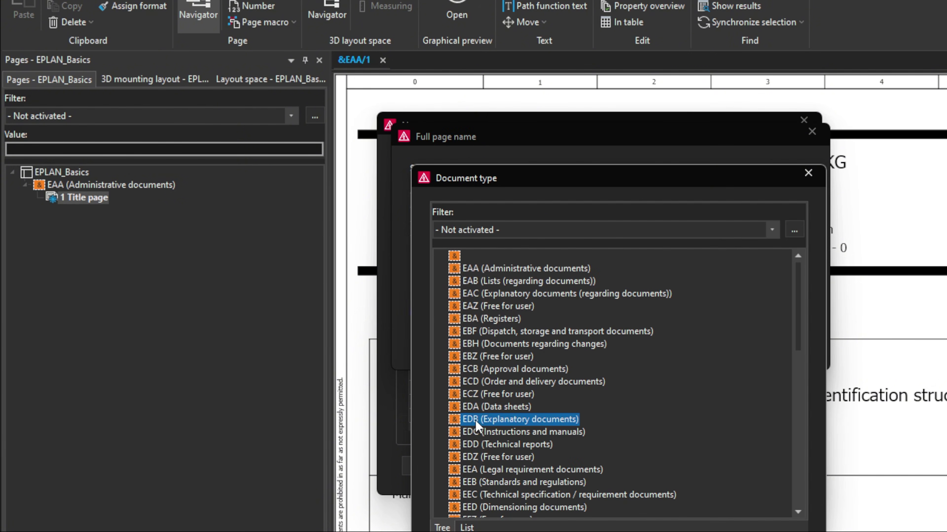
double_click(535, 419)
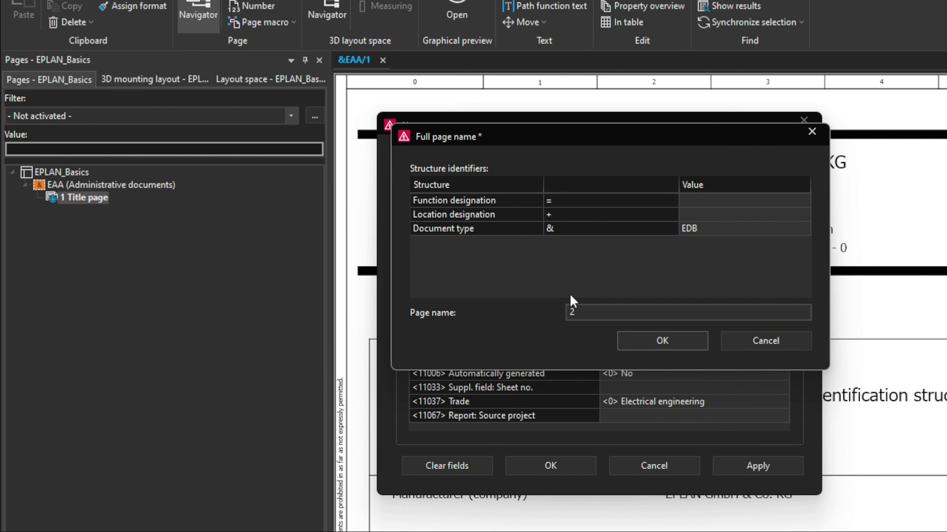
click(593, 312)
key(BackSpace)
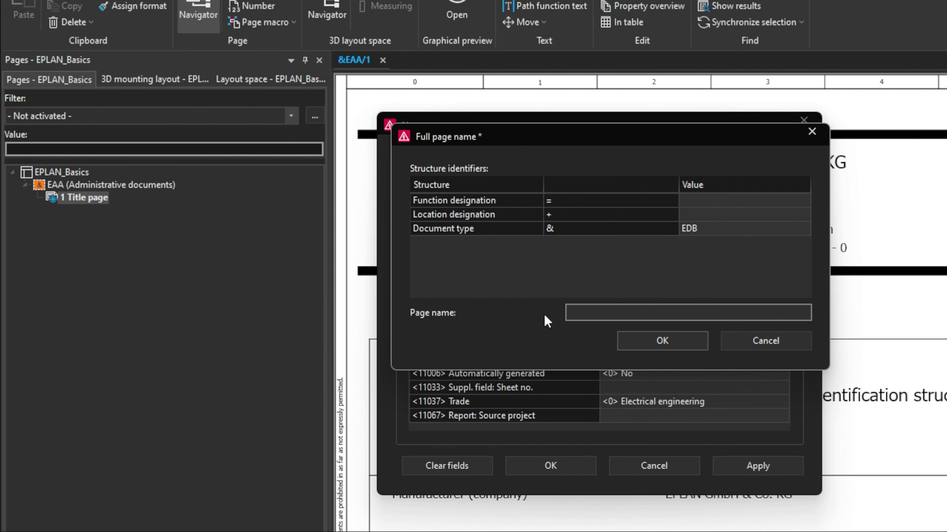
text(1)
click(621, 340)
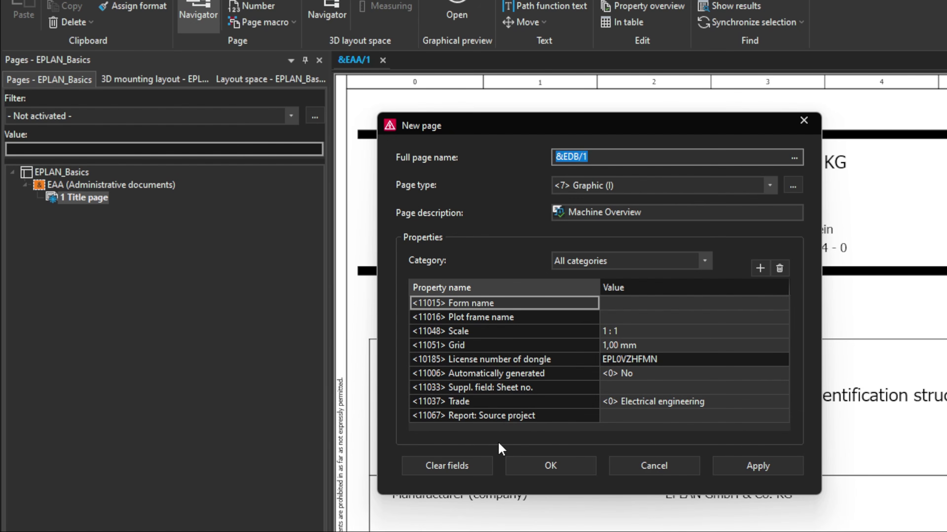
click(540, 468)
click(96, 227)
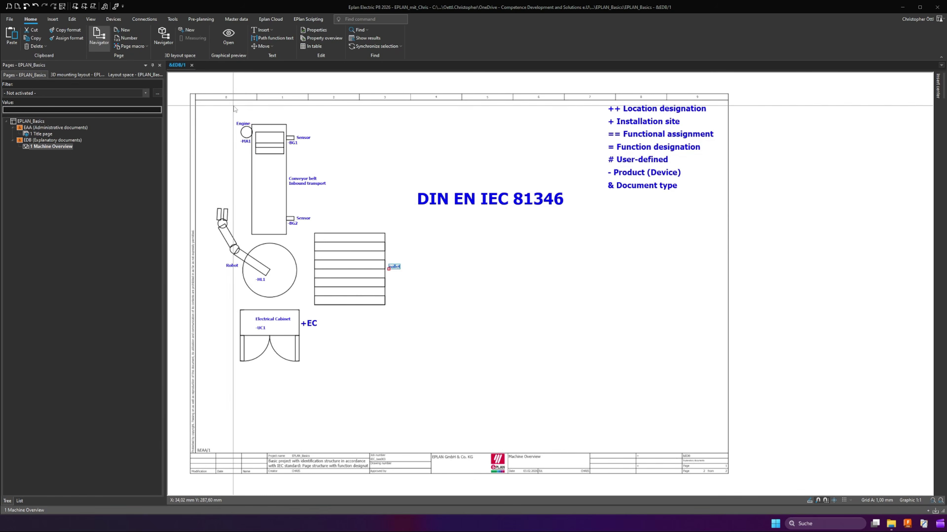
Examine the machine layout by highlighting the conveyor belt, robot and electrical cabinet groups in the drawing.
mouse_move(233, 105)
mouse_down()
mouse_move(253, 159)
mouse_move(308, 243)
mouse_up()
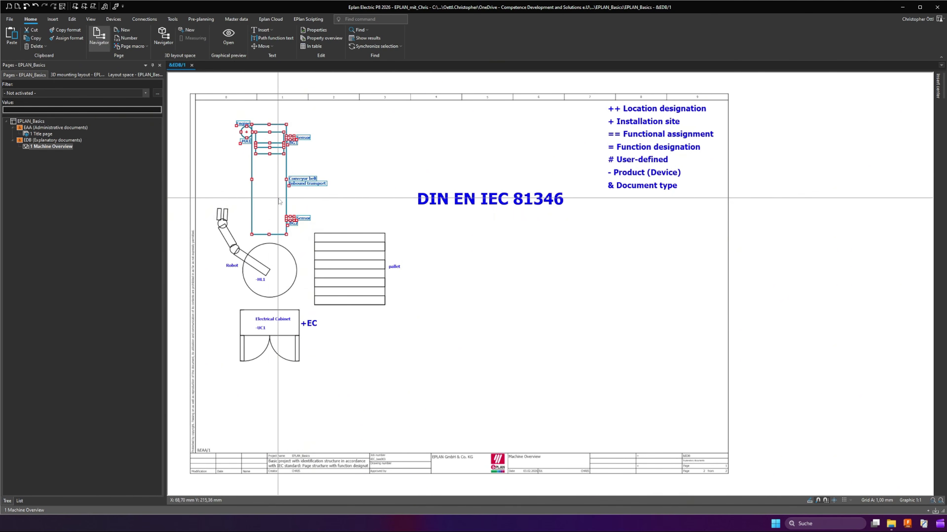
click(210, 234)
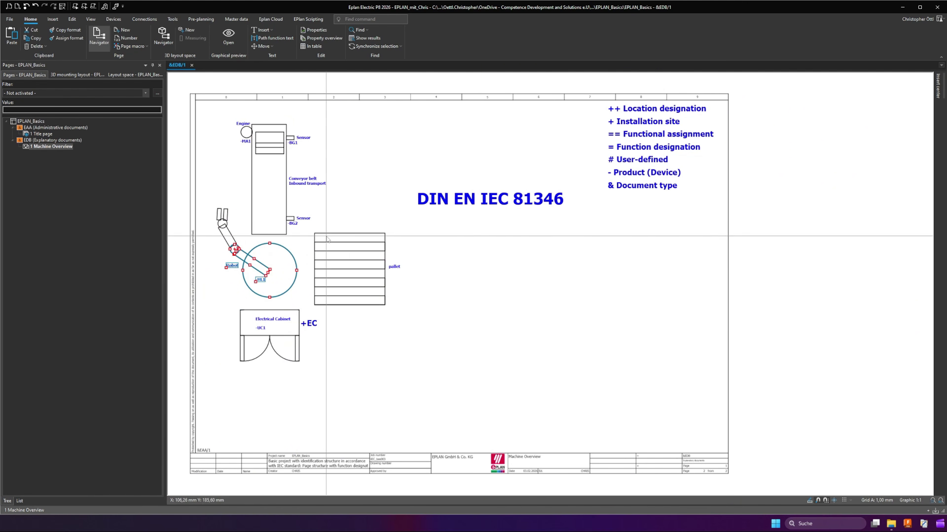
drag(220, 305, 360, 375)
click(479, 354)
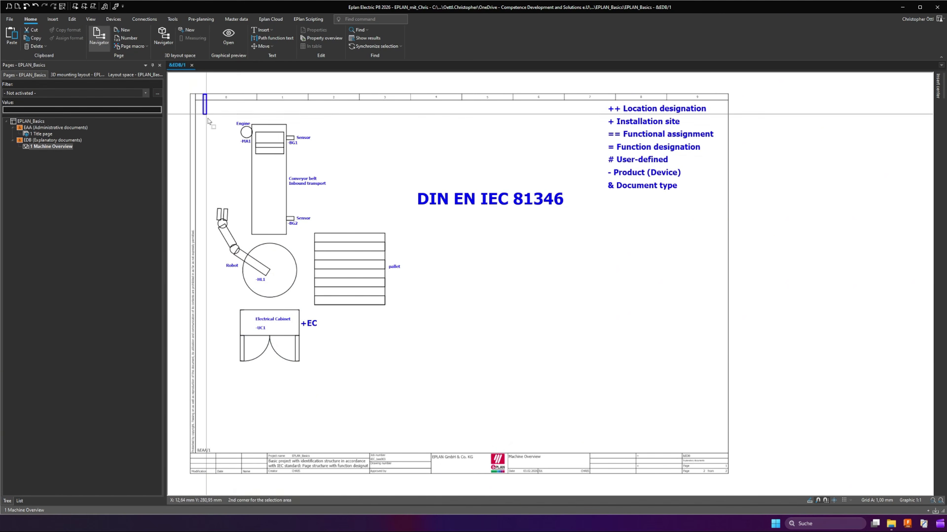
mouse_move(203, 97)
mouse_down()
mouse_move(391, 373)
mouse_move(421, 373)
mouse_up()
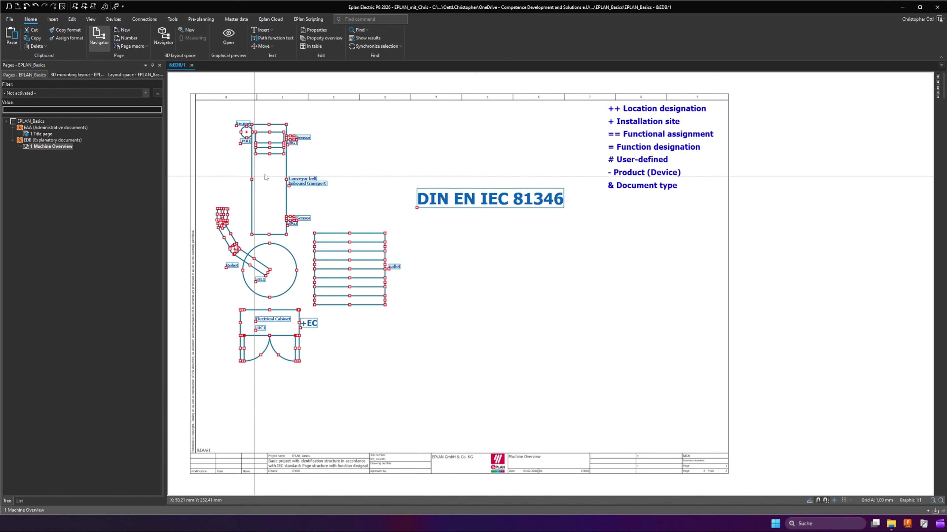
drag(229, 108, 312, 242)
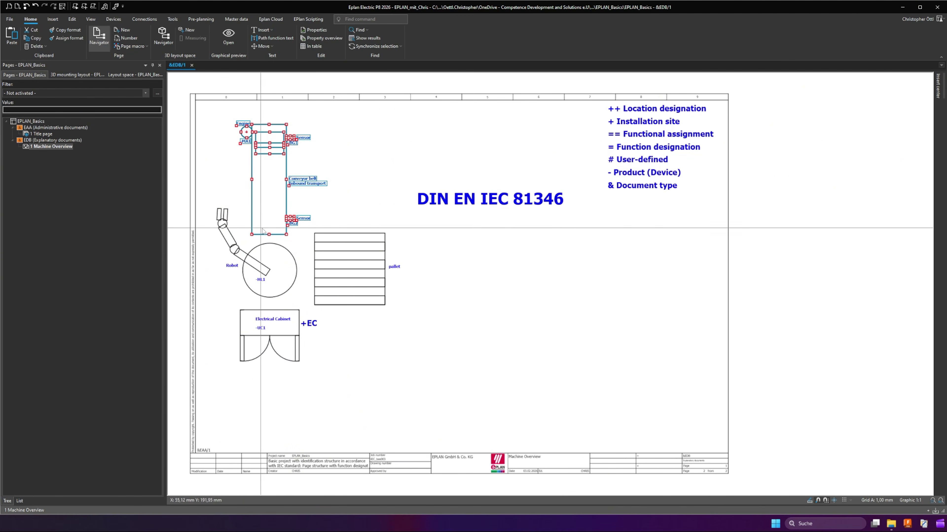
drag(206, 235, 313, 318)
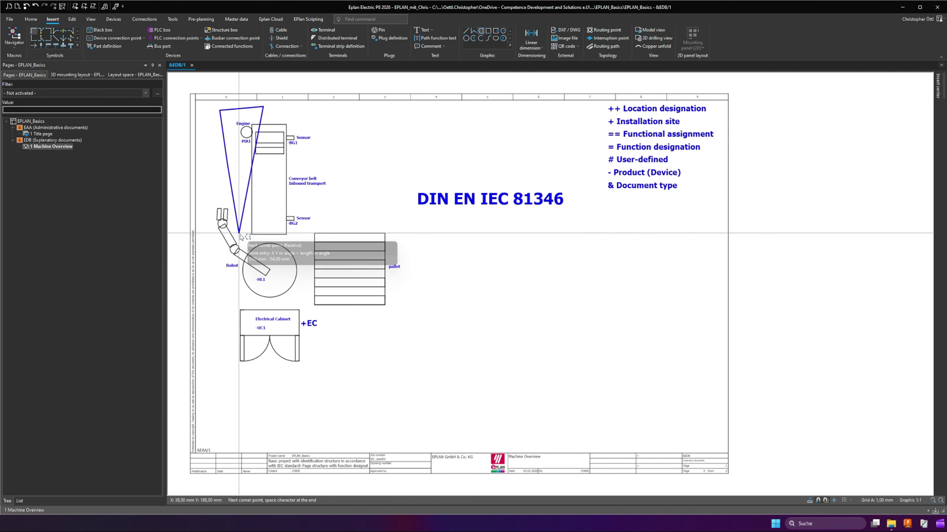
Outline the conveyor belt with its engine and sensors using a closed polygon and label it =CONV.
click(297, 240)
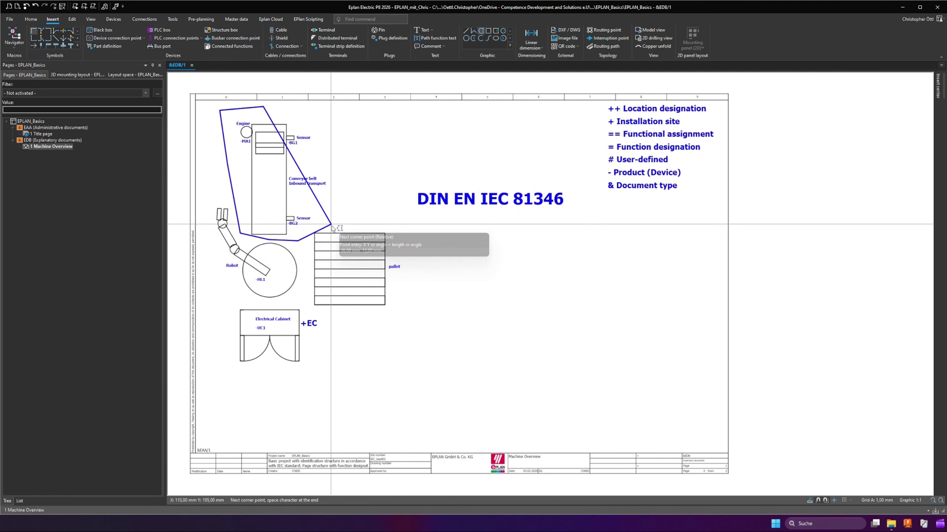
click(327, 219)
click(356, 107)
key(space)
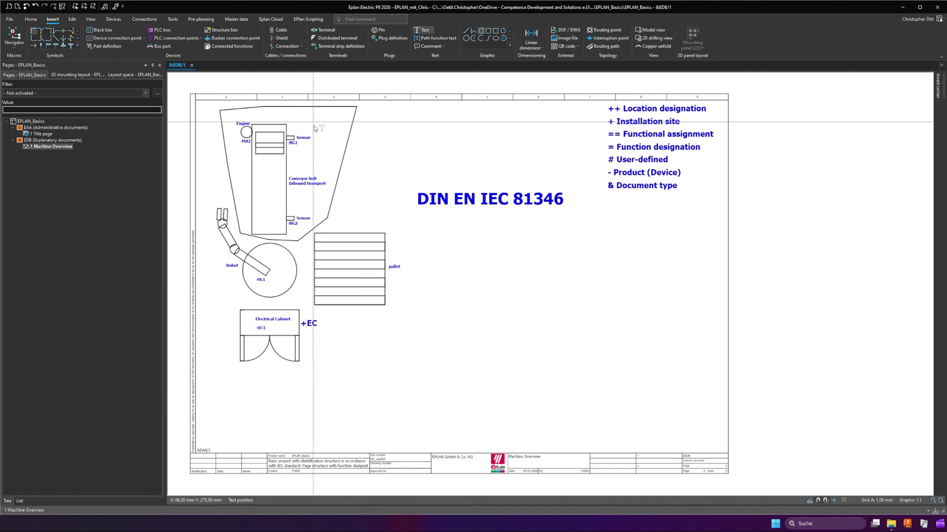
key(t)
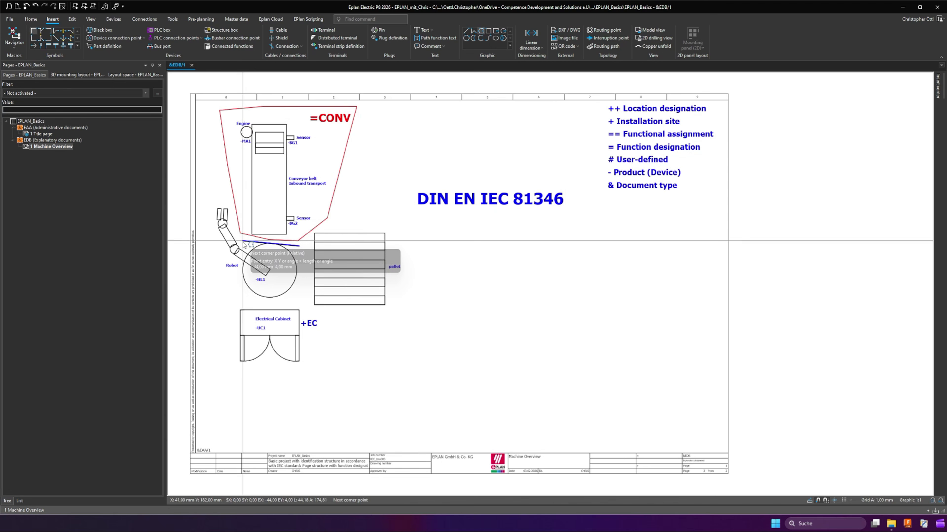
Draw a closed polygon around the robot, below the conveyor outline and above the electrical cabinet.
click(242, 241)
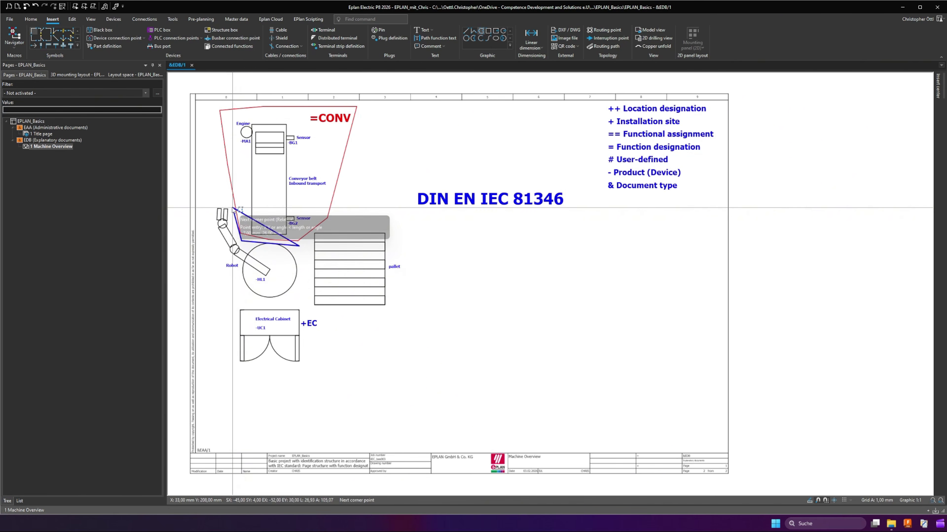
click(225, 197)
click(198, 200)
click(202, 304)
click(309, 305)
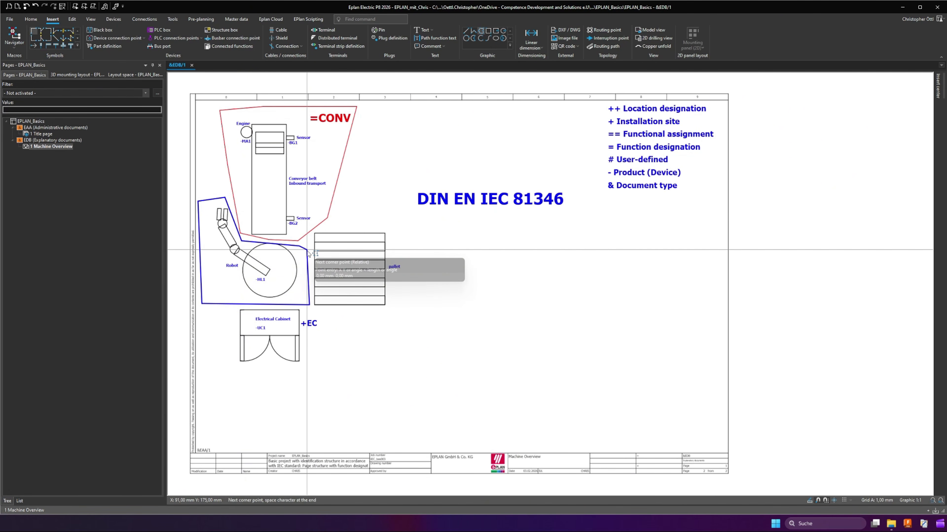
key(space)
Label the robot's outline with the text =STACK.
key(t)
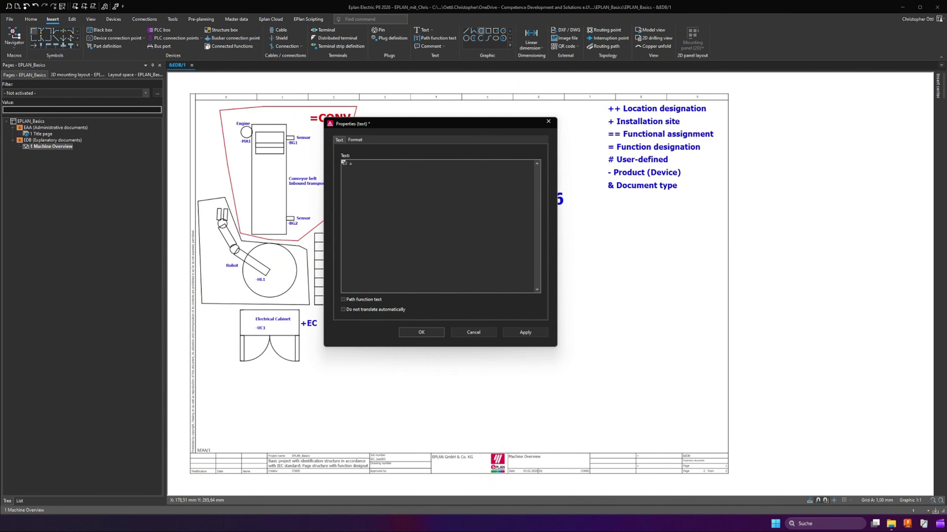
key(Return)
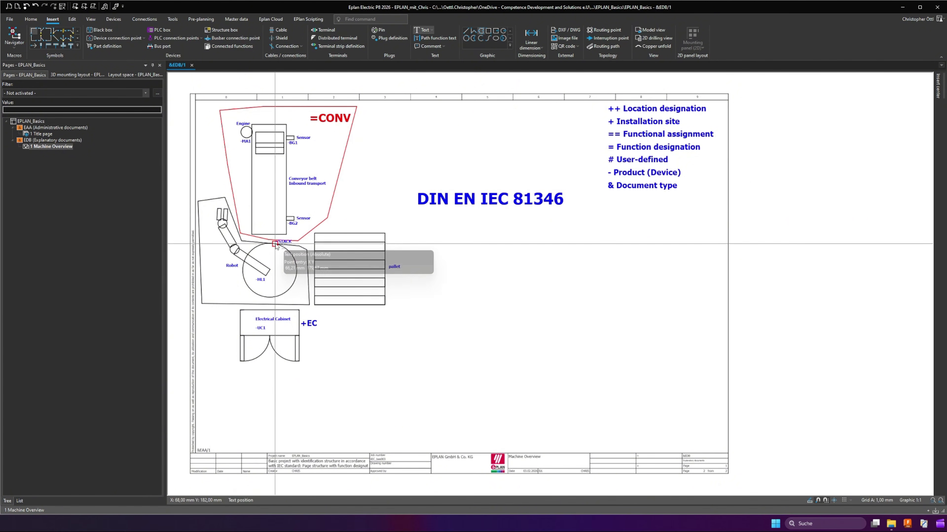
drag(215, 87, 363, 244)
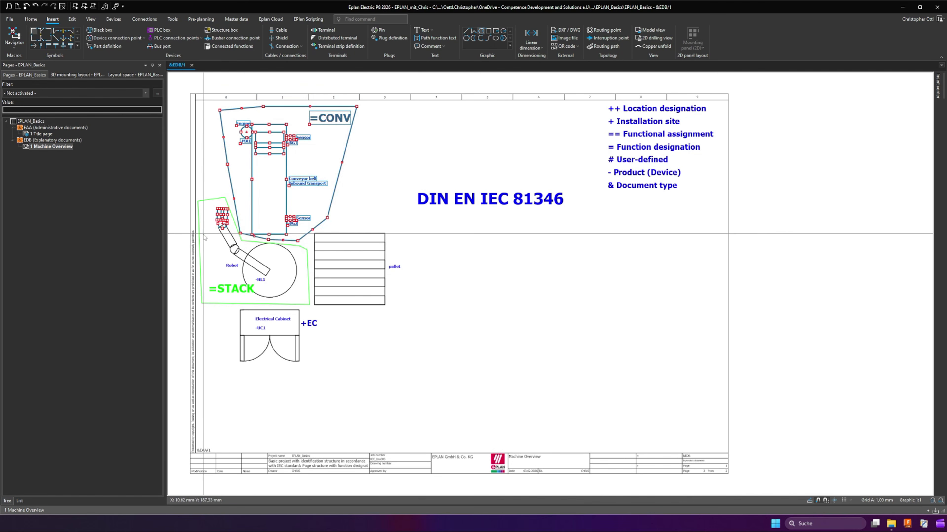
Examine the electrical cabinet group and the conveyor, robot and pallet area by highlighting each in the drawing.
click(332, 330)
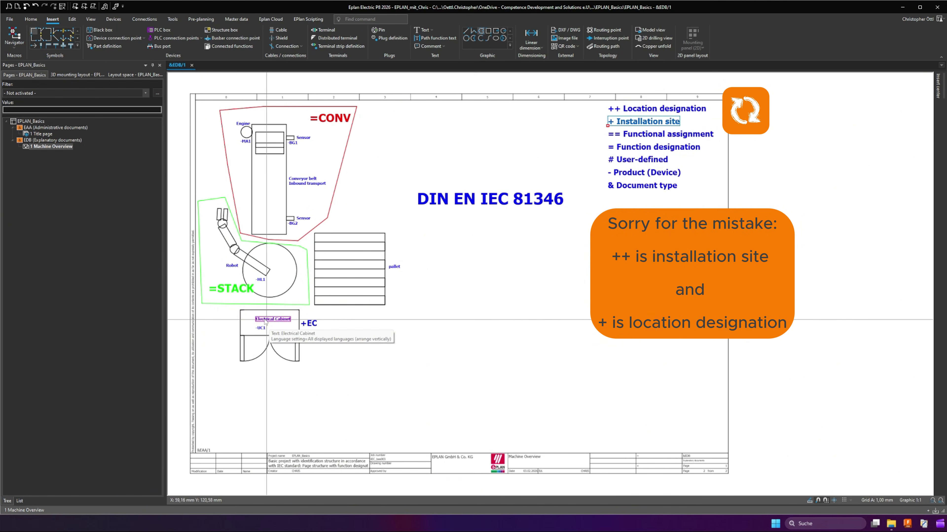
drag(231, 308, 330, 371)
click(348, 368)
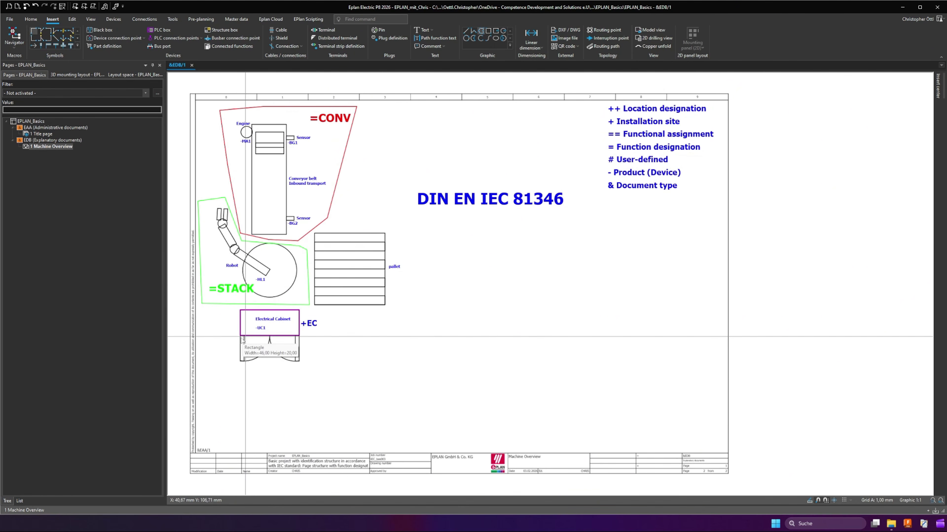
drag(229, 309, 321, 380)
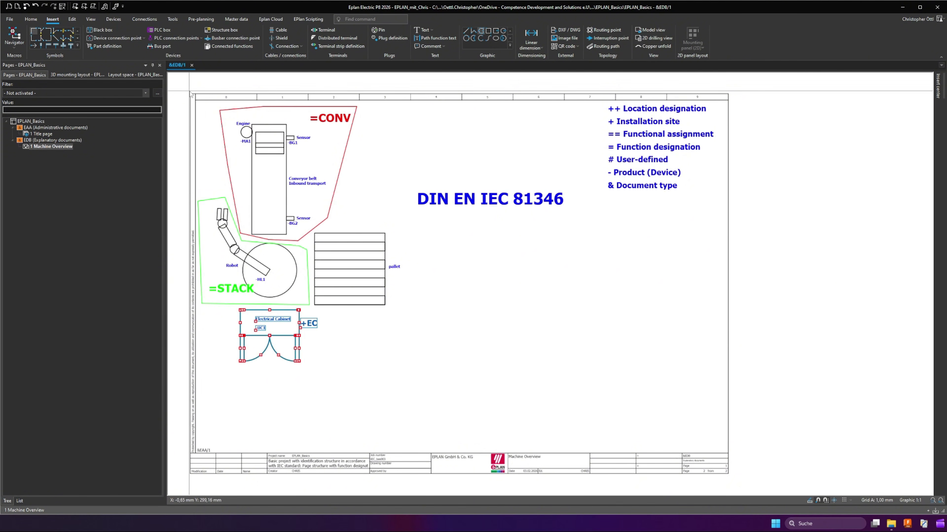
drag(189, 91, 404, 318)
click(434, 333)
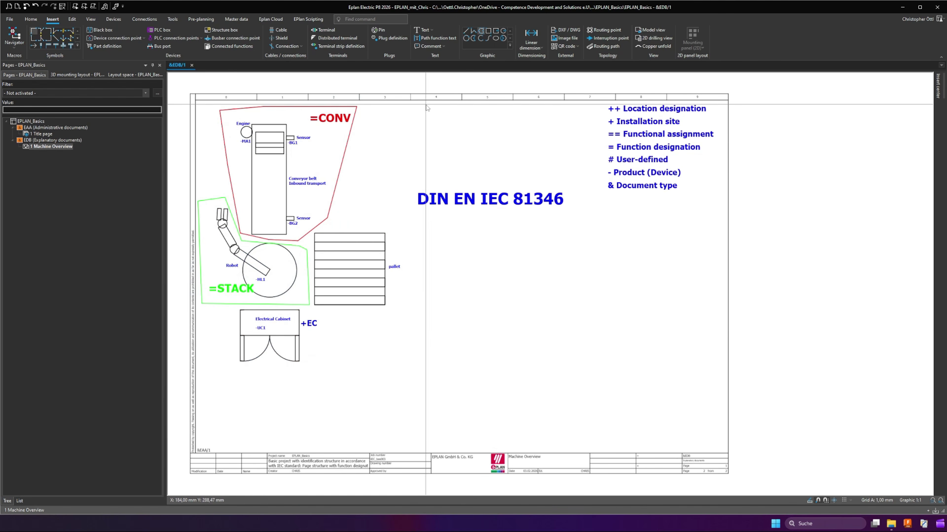
Draw a rectangle of about 171 × 160 mm around the conveyor, robot and pallet, and label it +FIELD.
click(489, 31)
click(197, 101)
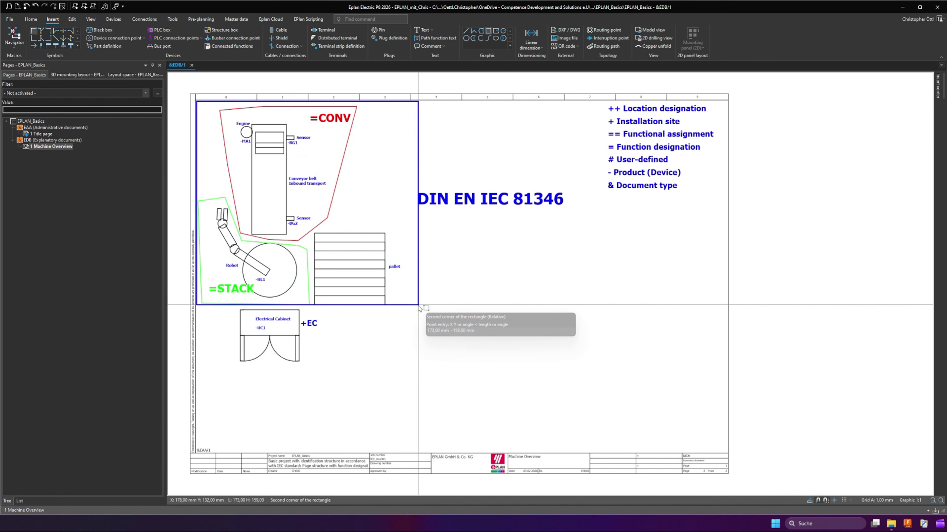
click(416, 307)
click(424, 30)
text(+)
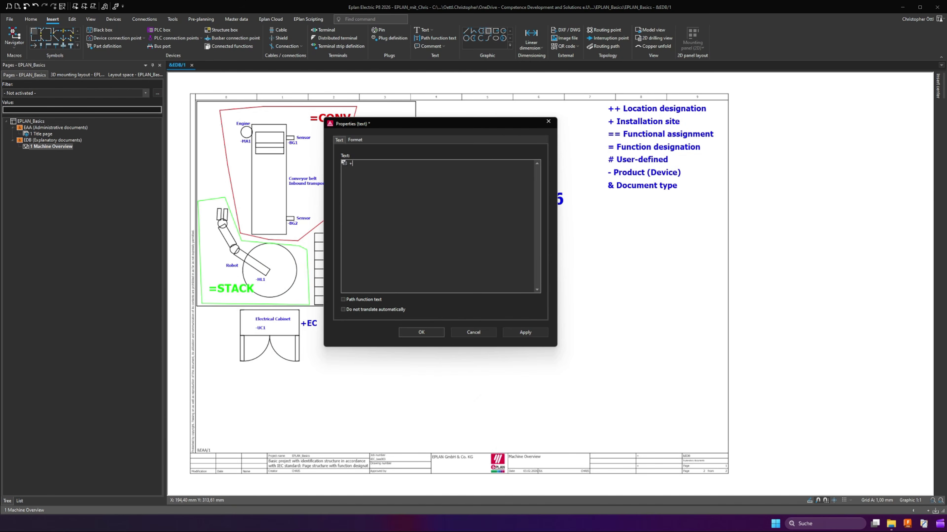
text(FIELD)
key(Return)
click(373, 120)
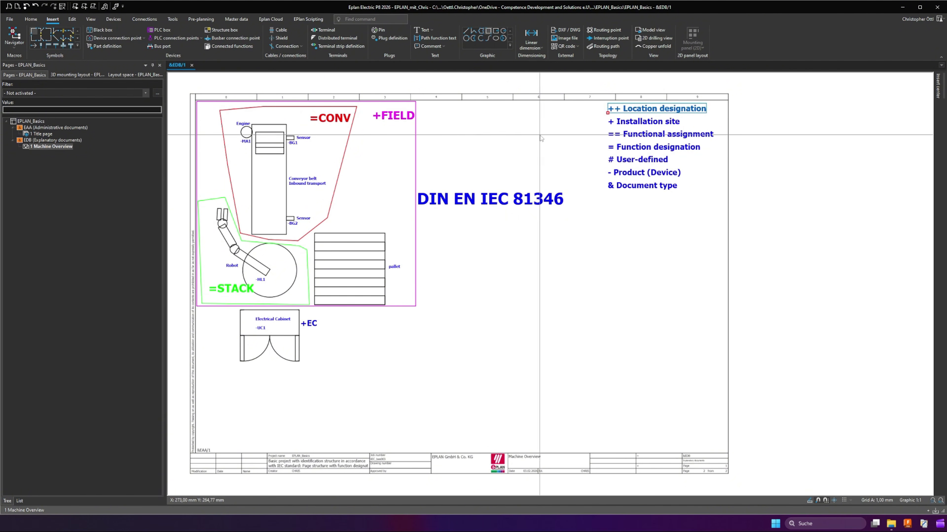
Frame the whole machine including the electrical cabinet with a larger rectangle, and label its lower right corner ++PLANT1.
double_click(393, 116)
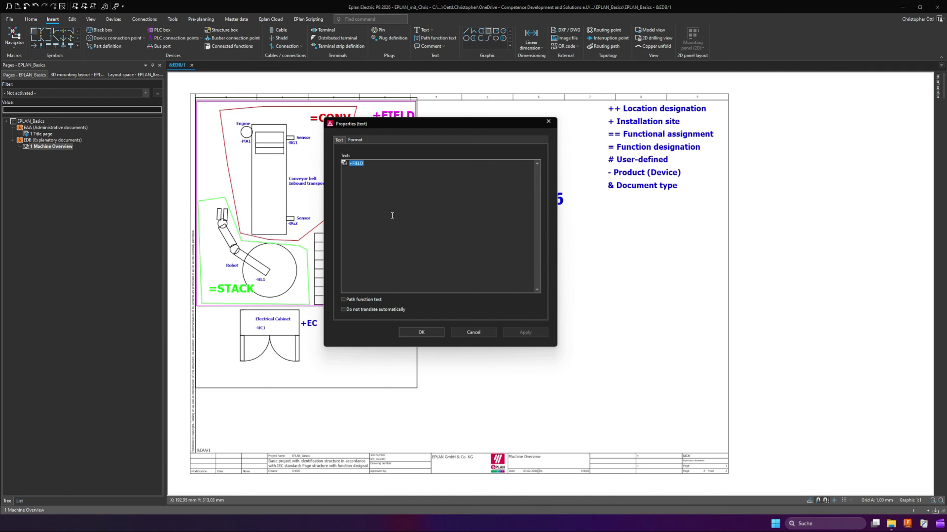
click(428, 338)
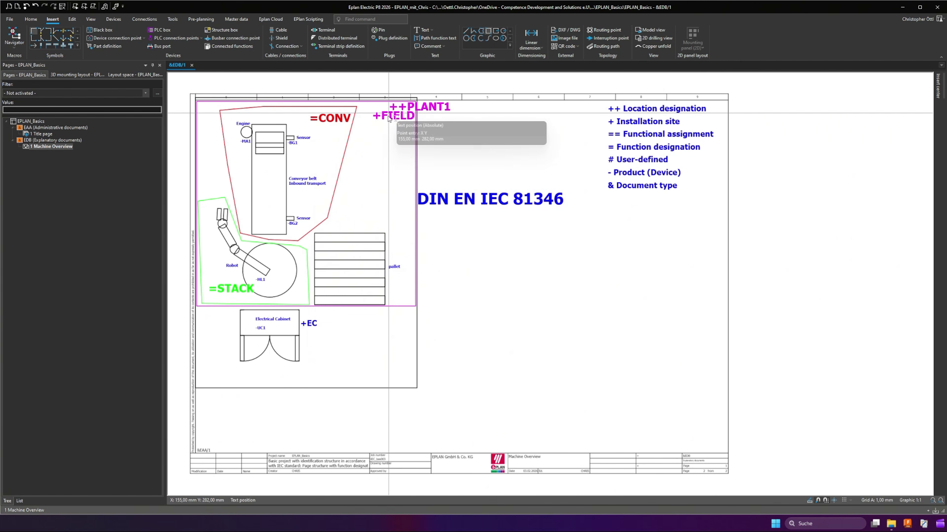
click(384, 377)
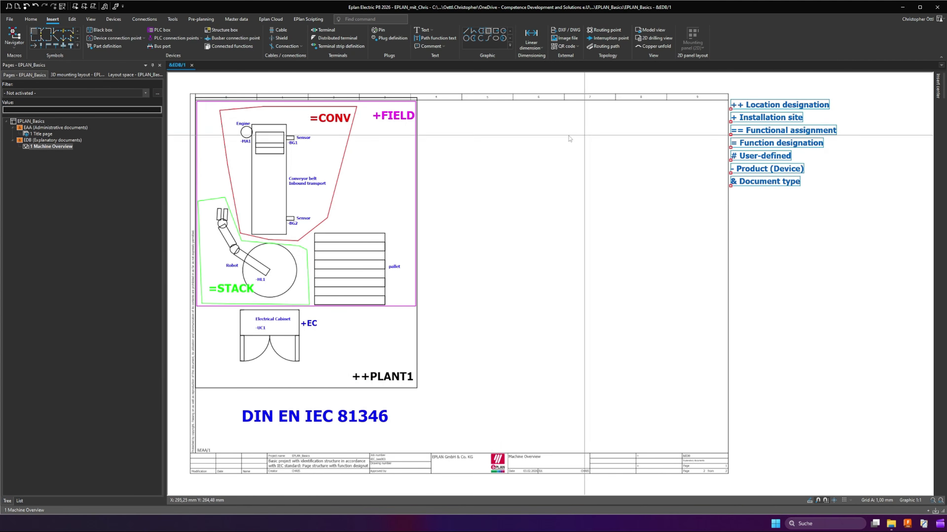
Copy the complete ++PLANT1 layout and place the duplicate directly to the right of the original.
mouse_move(169, 77)
mouse_down()
mouse_move(314, 258)
mouse_move(454, 393)
mouse_up()
key(ctrl+v)
click(306, 176)
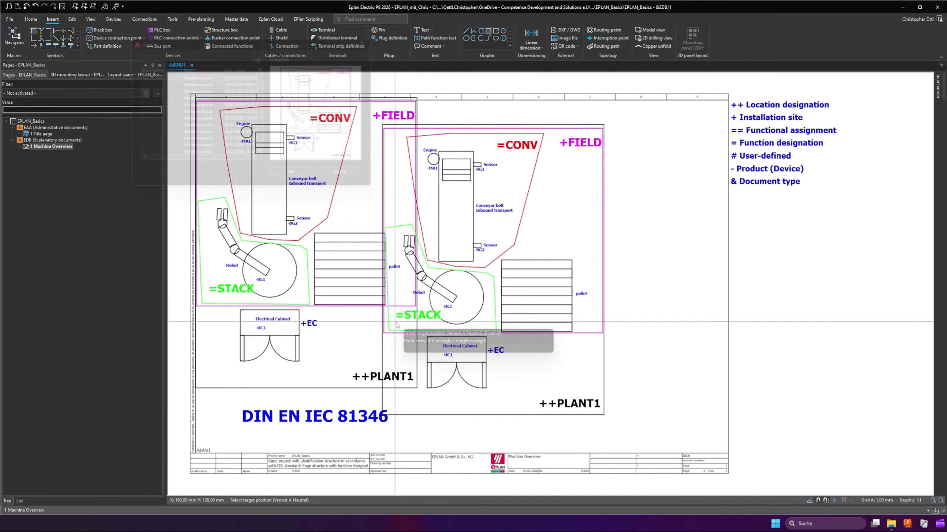
click(433, 299)
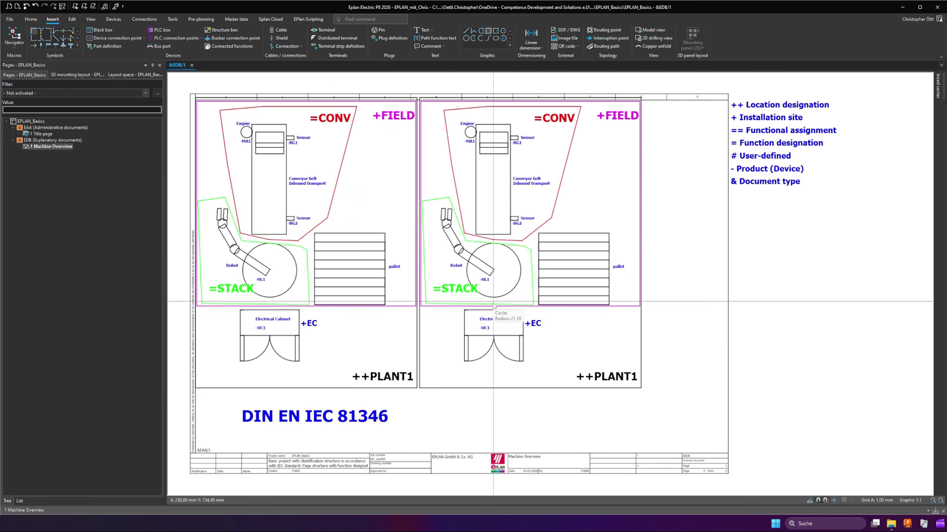
Change the duplicated plant's label to ++PLANT2.
double_click(618, 379)
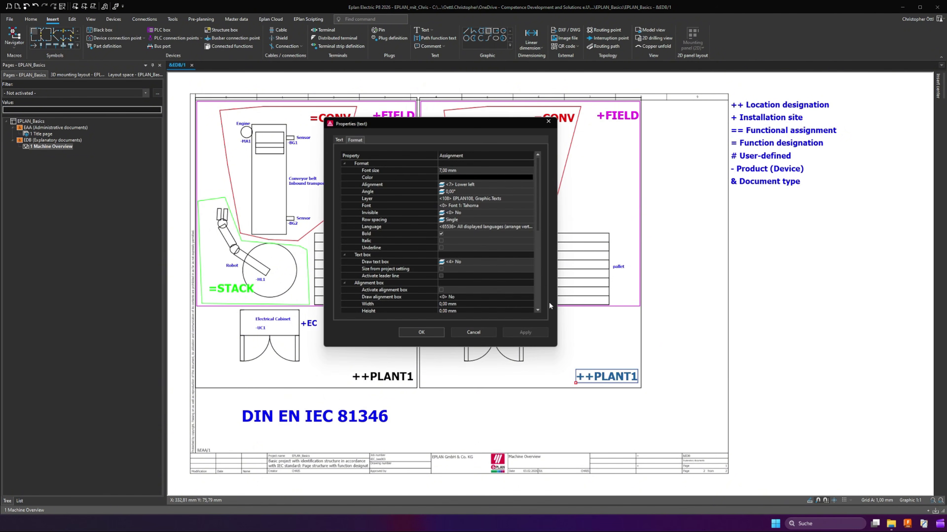
click(339, 141)
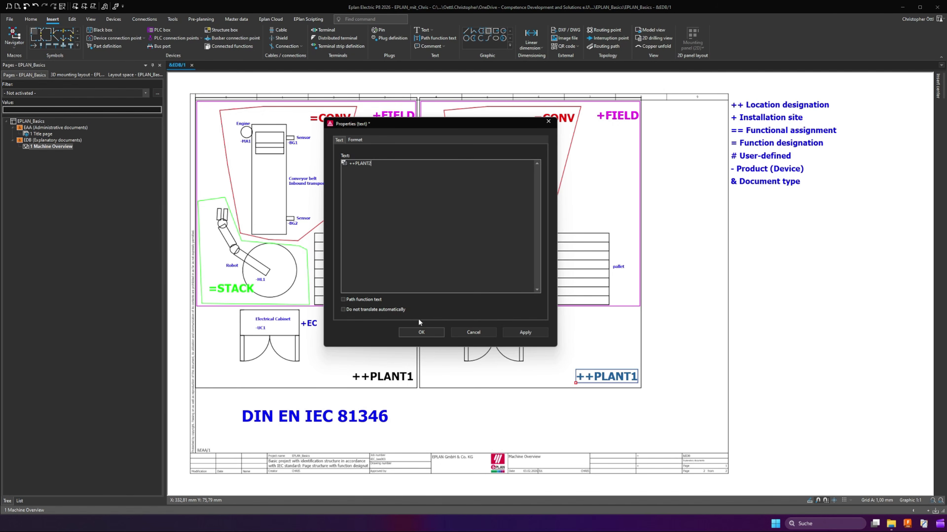
click(420, 332)
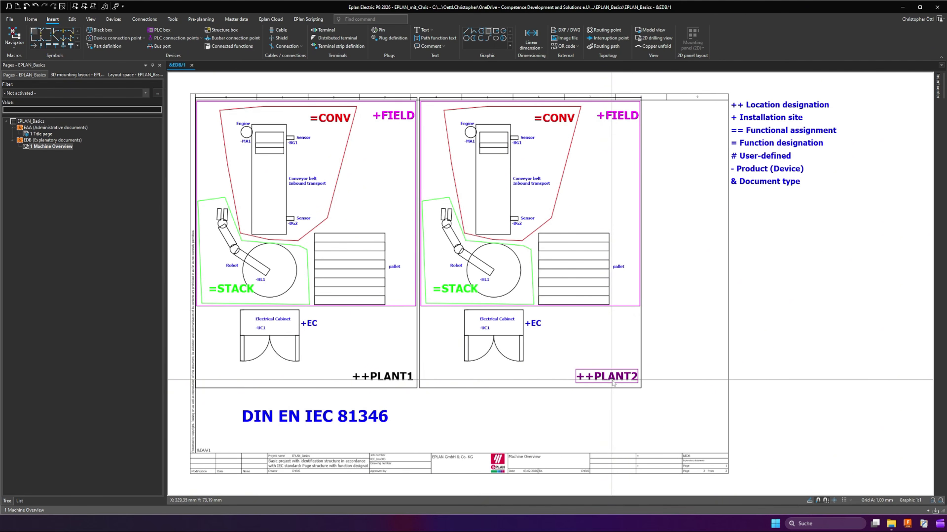
Place the full designation =CONV++PLANT1+FIELD-BG1 as text below sensor -BG1 in the first plant.
scroll(297, 187, up, 1)
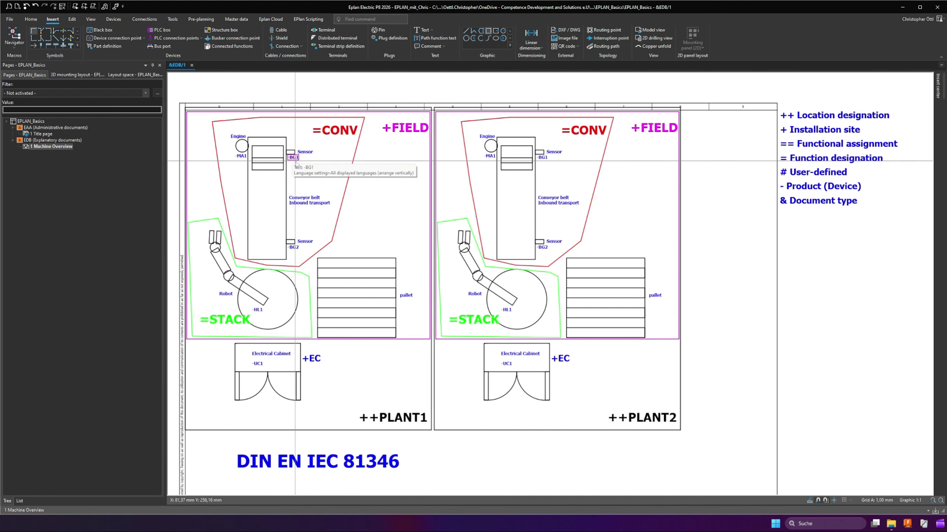
double_click(297, 181)
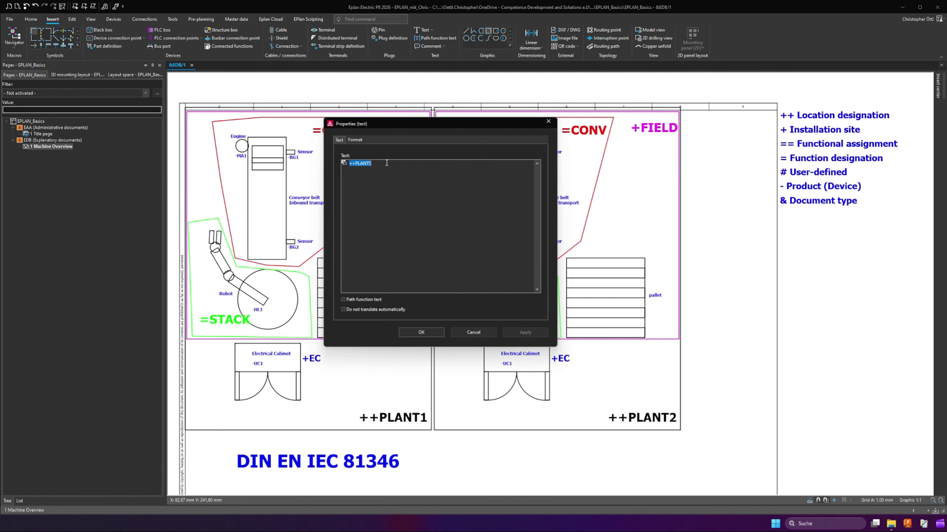
drag(388, 124, 445, 136)
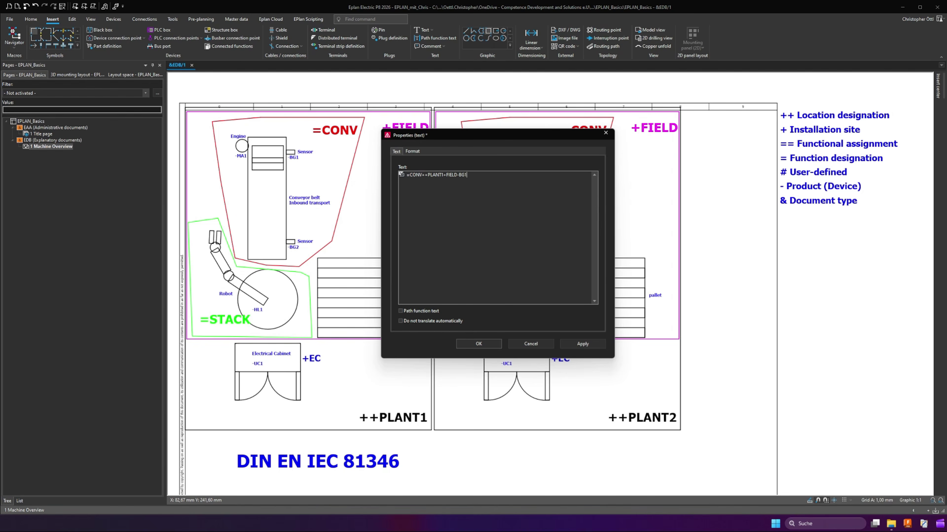
key(Return)
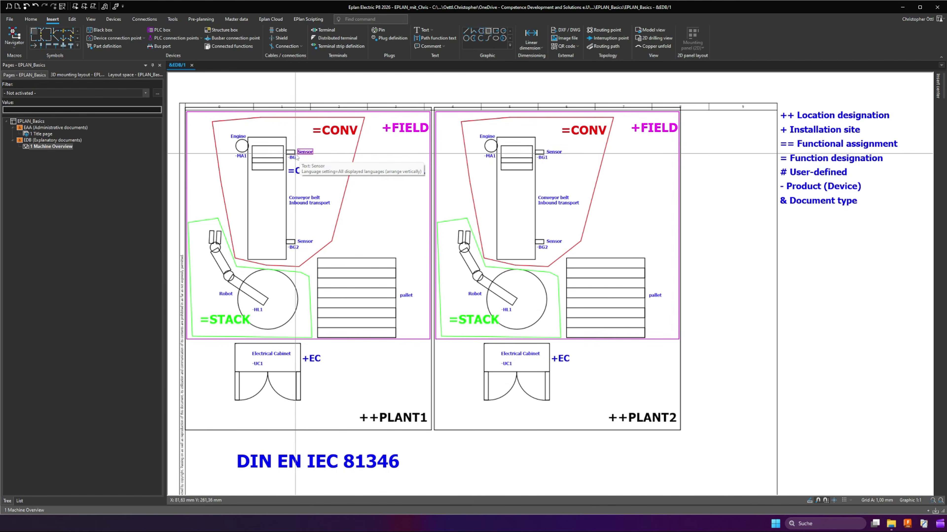
click(299, 176)
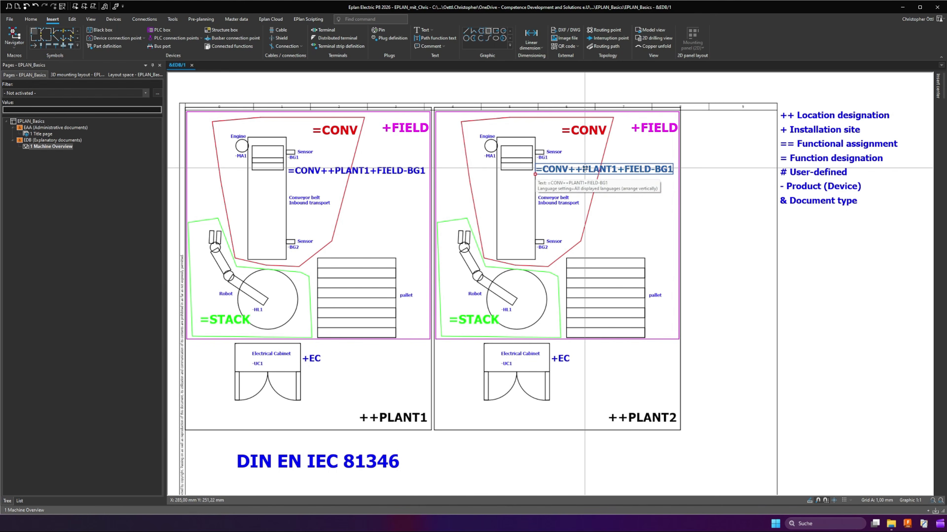
Copy the sensor's full designation to the second plant and change it to =CONV++PLANT2+FIELD-BG1.
double_click(551, 172)
click(395, 151)
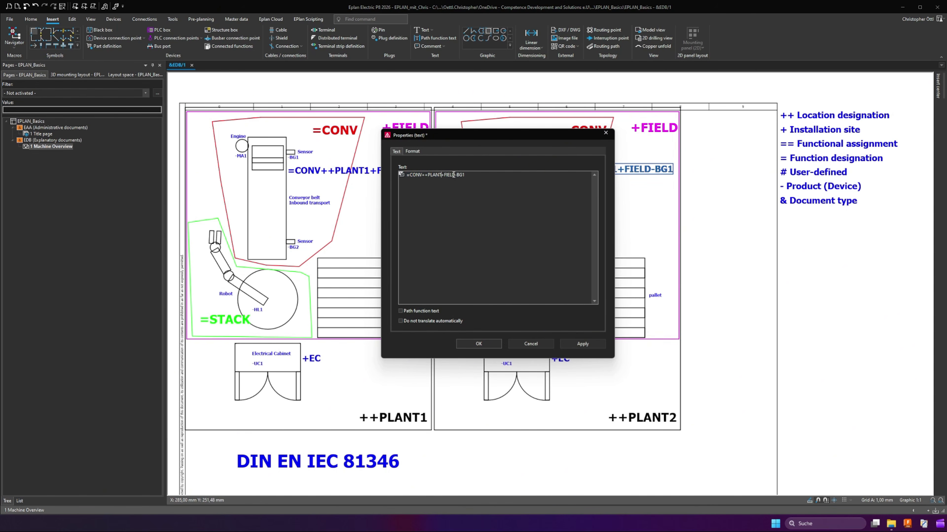
key(Return)
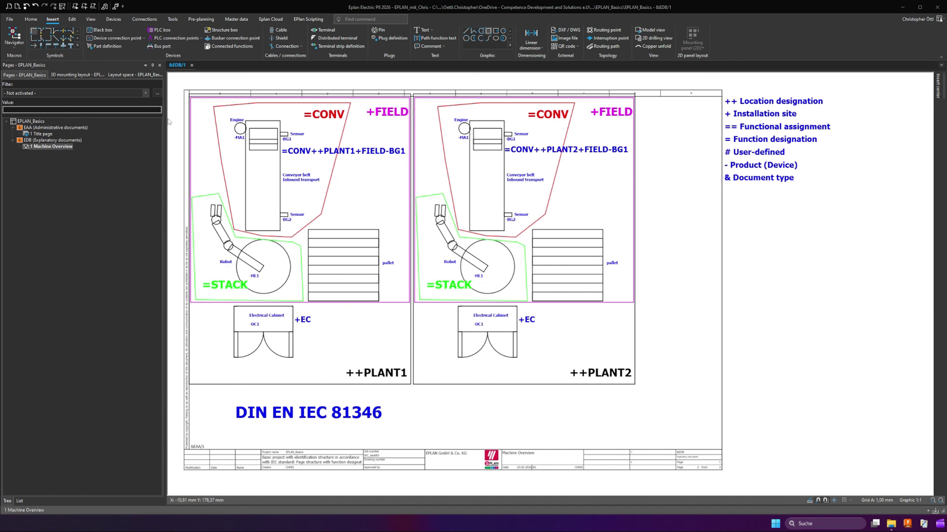
Move the second plant outside the plot frame, and move the ++PLANT1 rectangle with its label beside it.
mouse_move(176, 80)
mouse_down()
mouse_move(221, 203)
mouse_move(401, 362)
mouse_up()
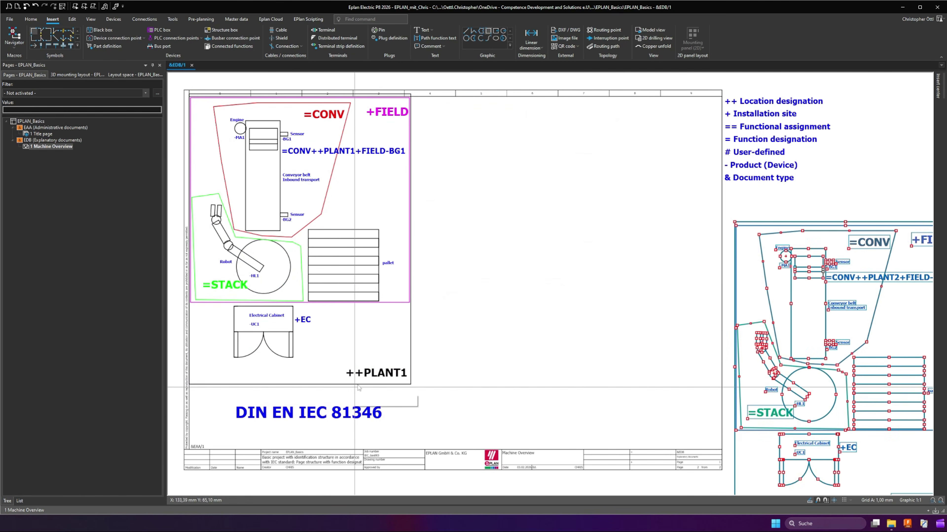
click(376, 376)
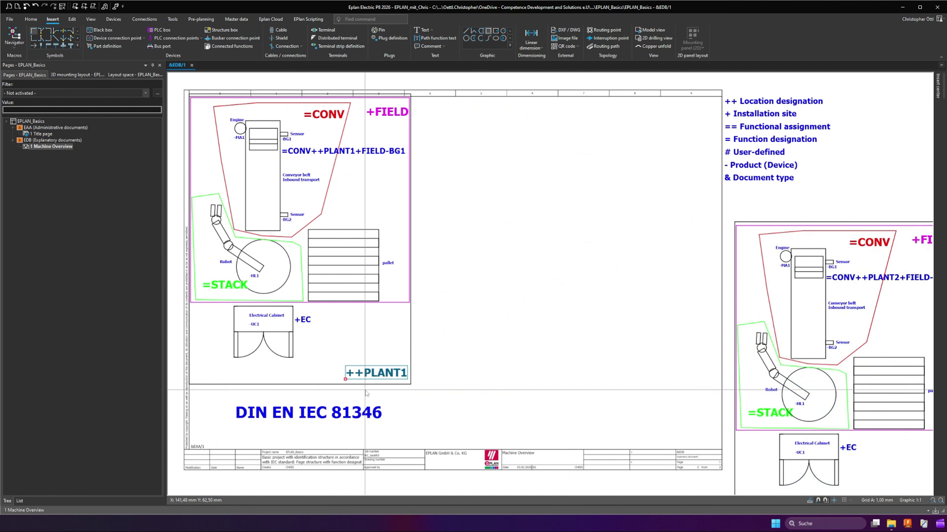
ctrl+click(367, 384)
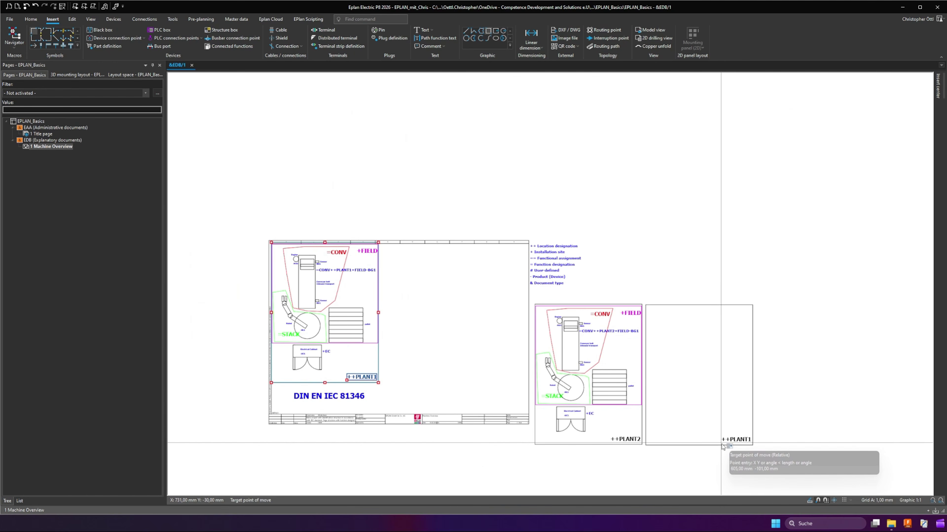
click(723, 443)
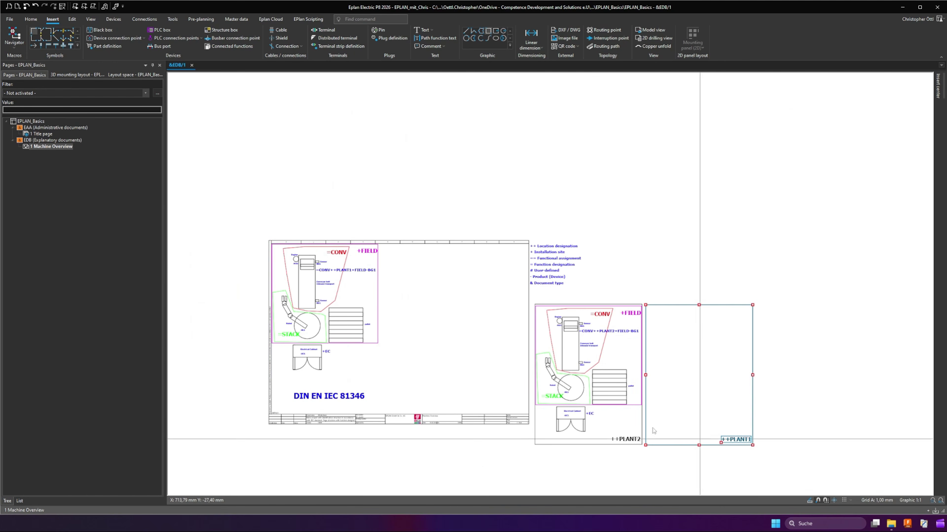
Start a new page in the EPLAN_Basics project with the page type Schematic multi-line (I).
scroll(522, 447, up, 5)
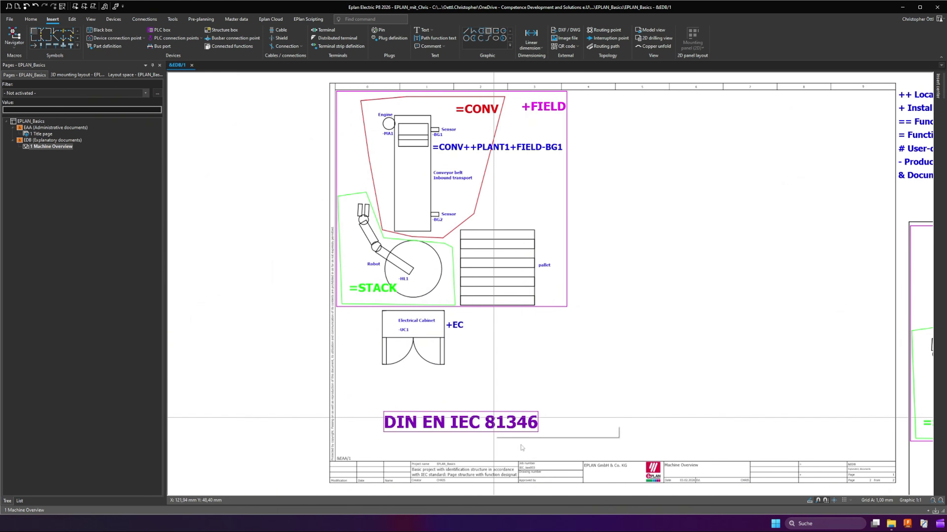
right_click(29, 122)
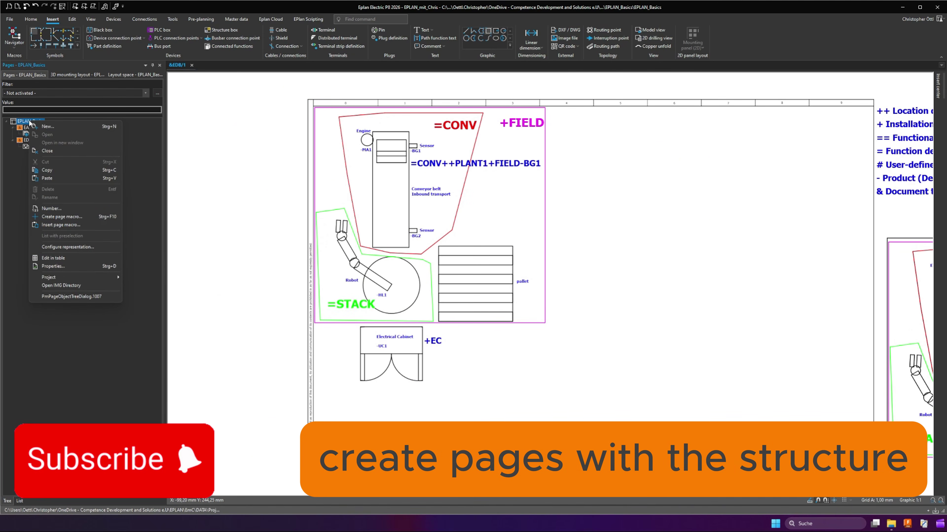
click(48, 126)
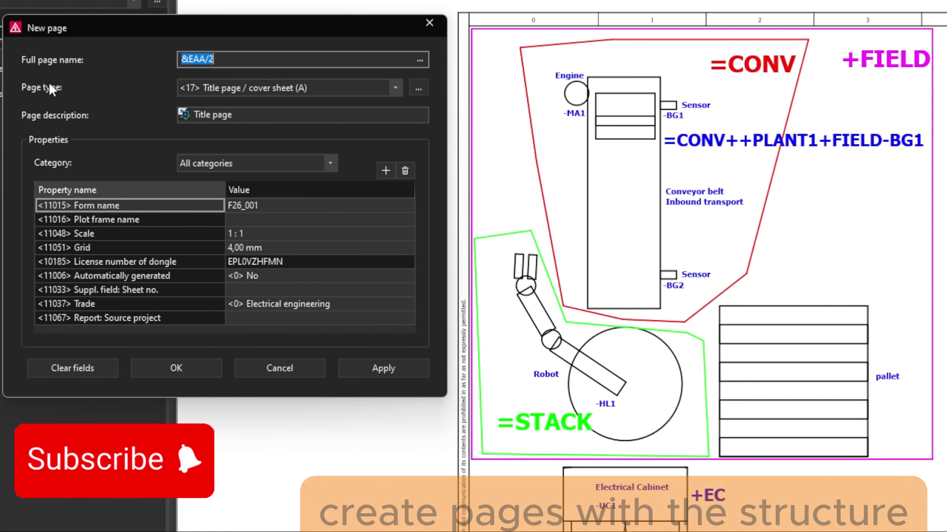
click(288, 90)
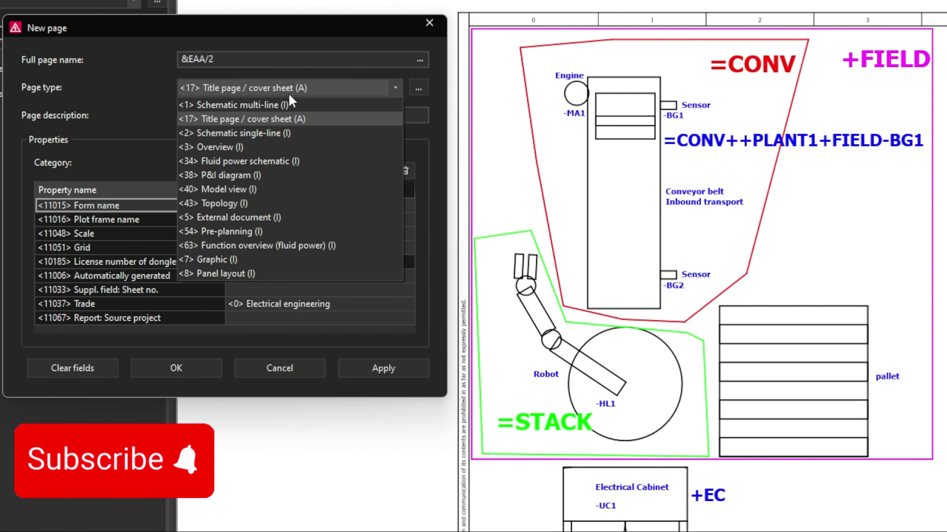
click(263, 108)
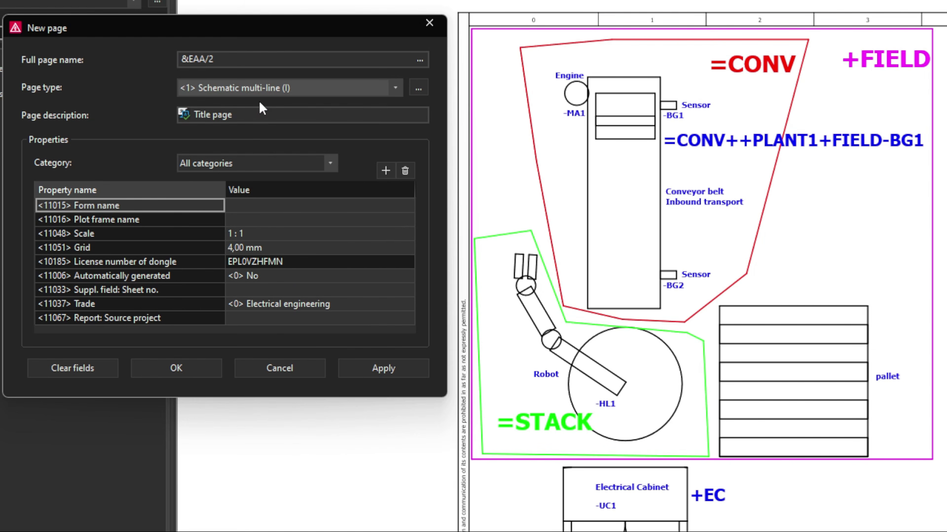
Set the new page's description to Conveyor and remove its existing translations.
click(270, 117)
drag(259, 117, 195, 123)
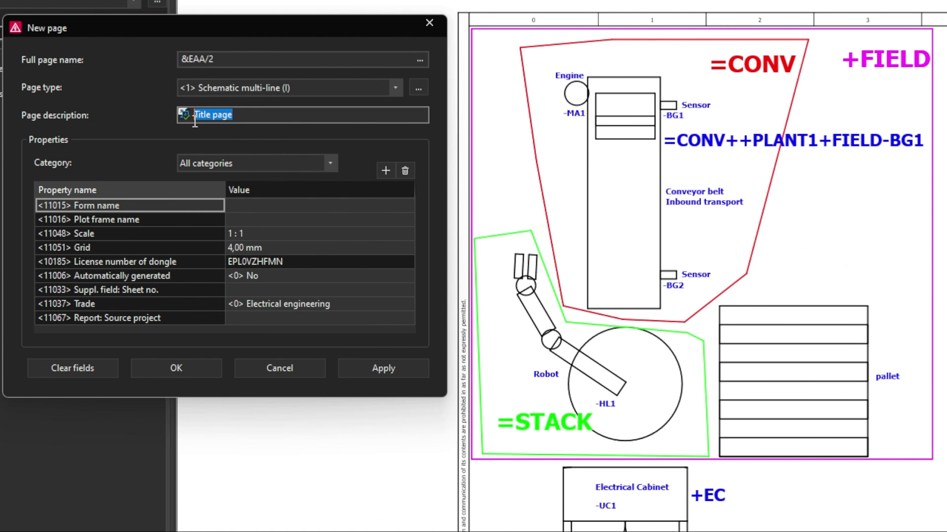
text(Conveyor)
right_click(185, 114)
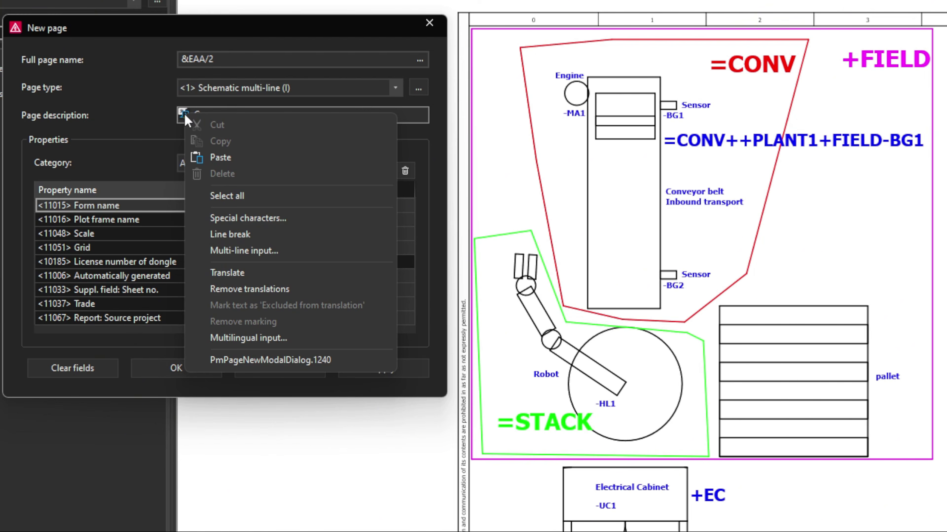
click(233, 290)
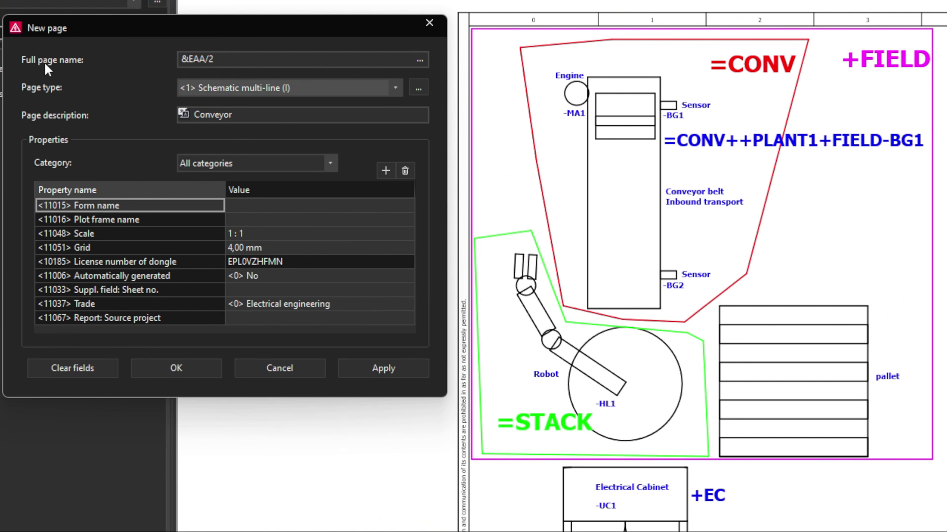
Set the page's function designation to CONV, its location designation to EC and its page name to 1.
click(420, 60)
drag(276, 49, 247, 37)
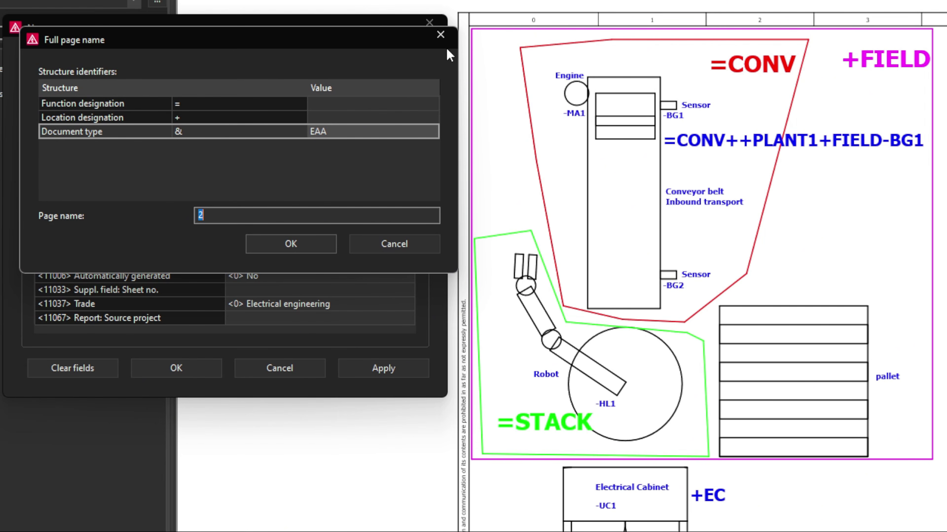
click(354, 104)
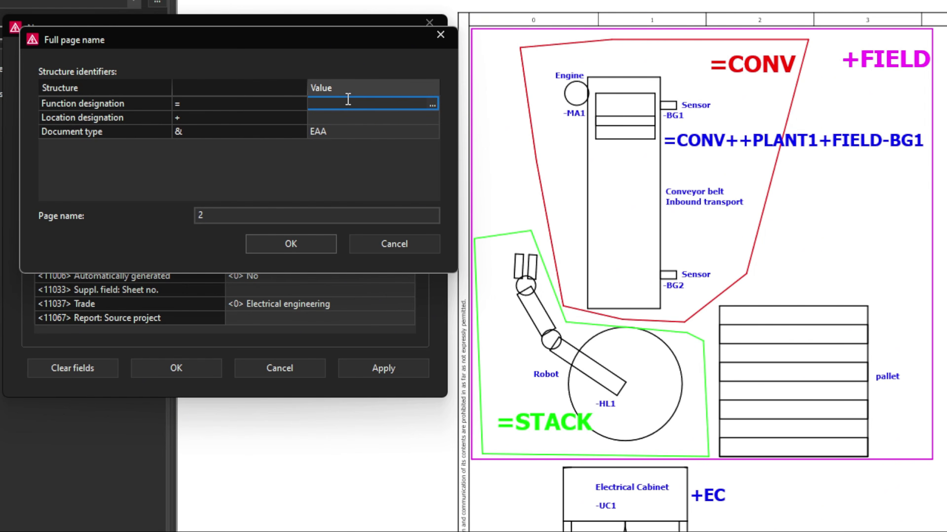
text(CONV)
key(Return)
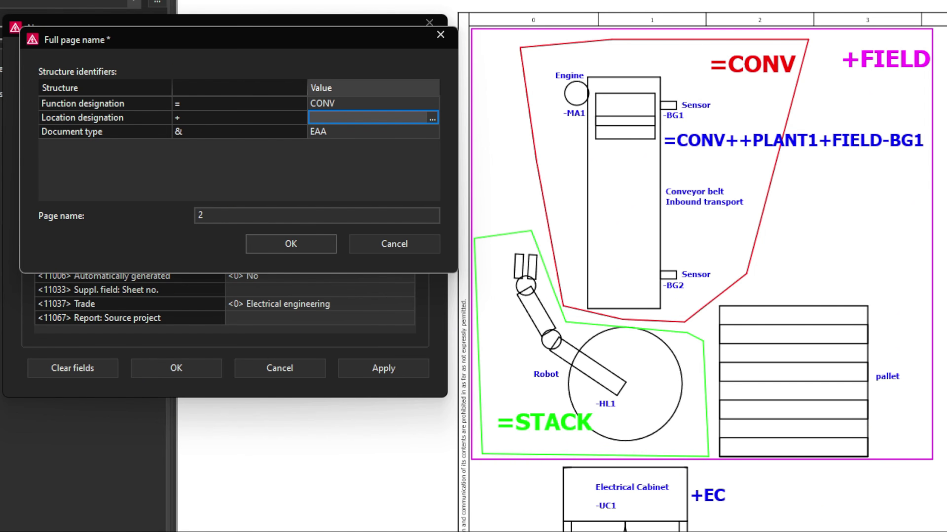
click(371, 116)
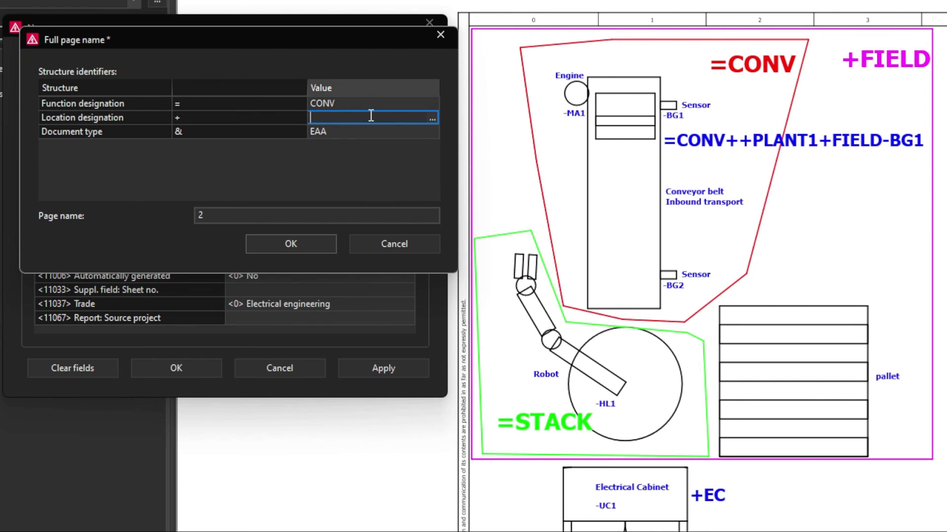
text(EC)
click(285, 213)
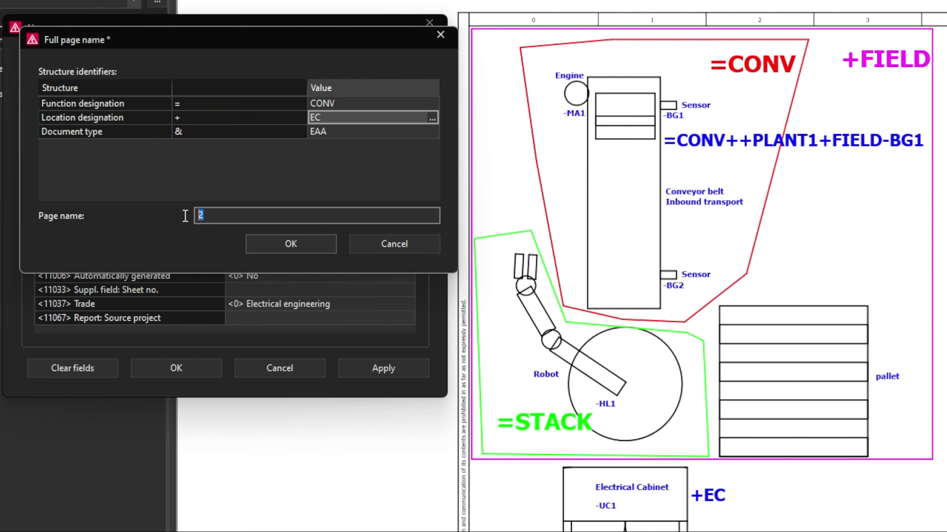
key(BackSpace)
text(1)
Assign the document type EFS (Circuitry documents) to the page and create the Conveyor page.
click(125, 132)
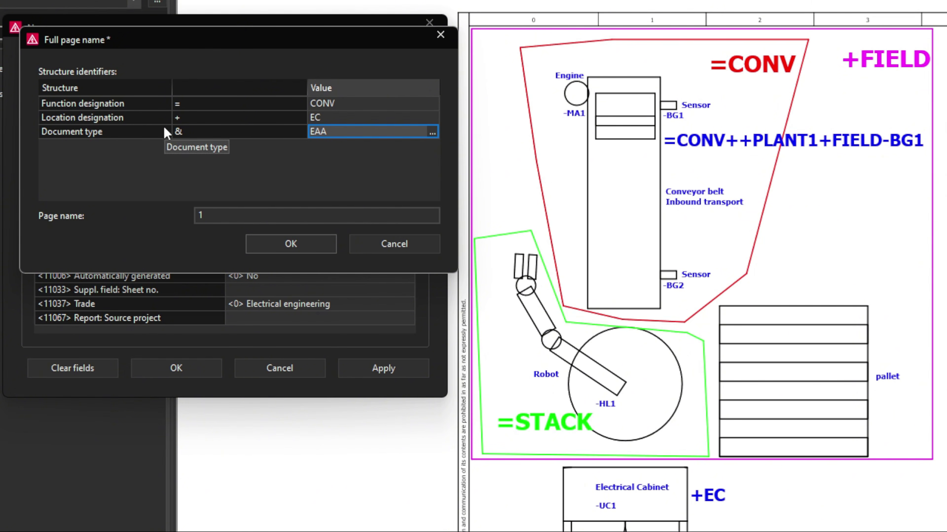
click(432, 133)
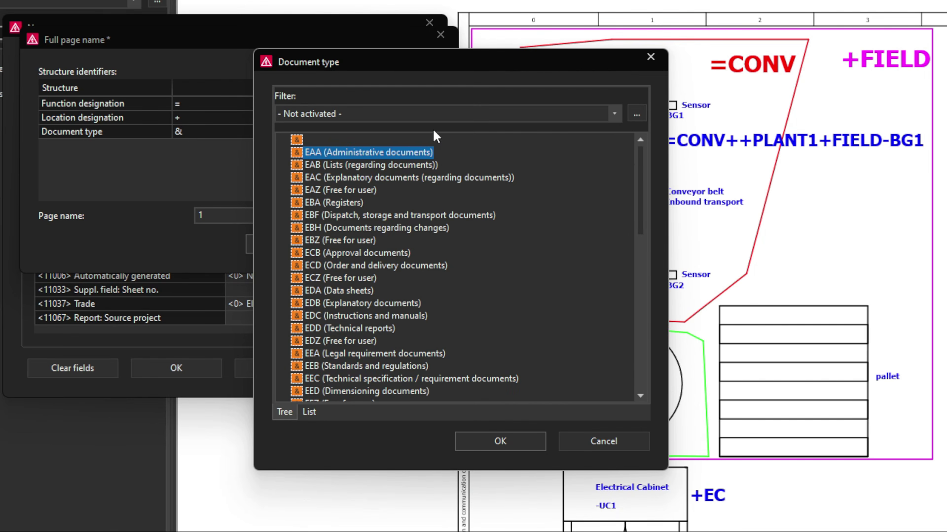
scroll(332, 354, down, 4)
click(332, 353)
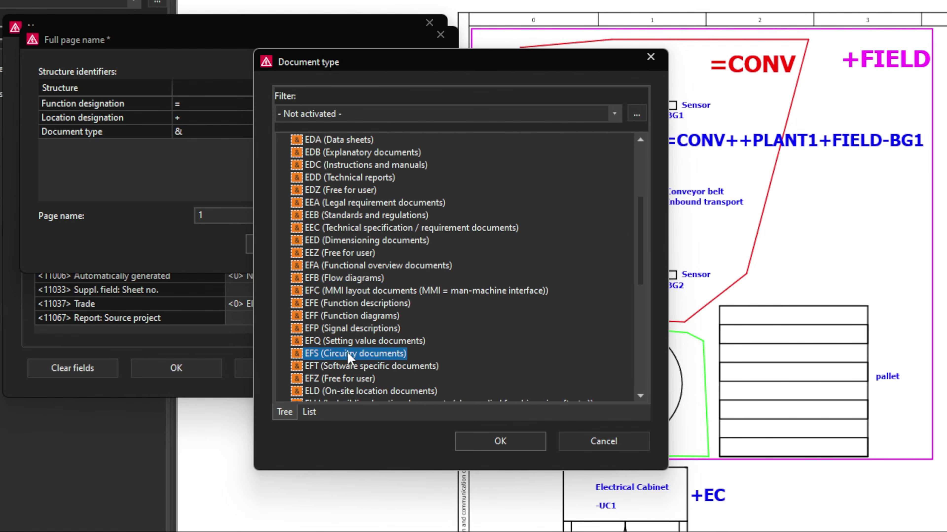
click(481, 439)
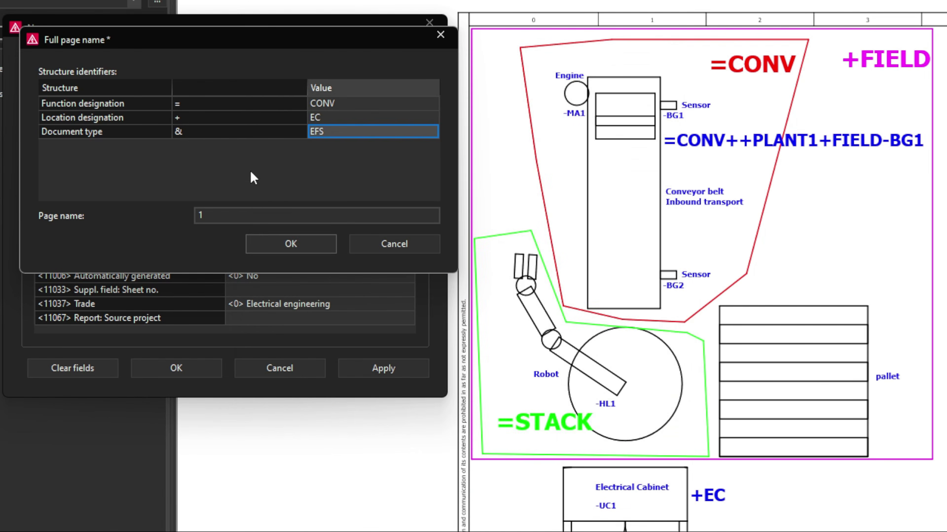
click(290, 244)
click(176, 368)
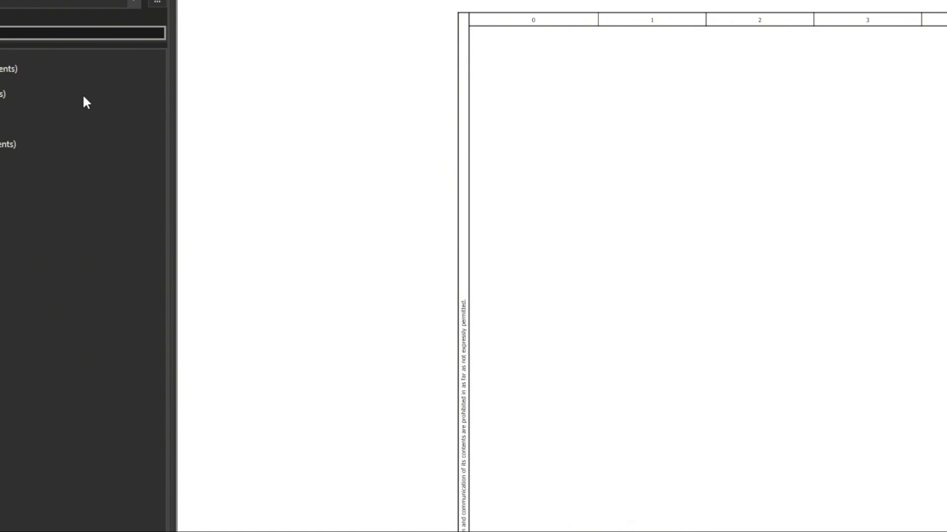
scroll(446, 206, down, 3)
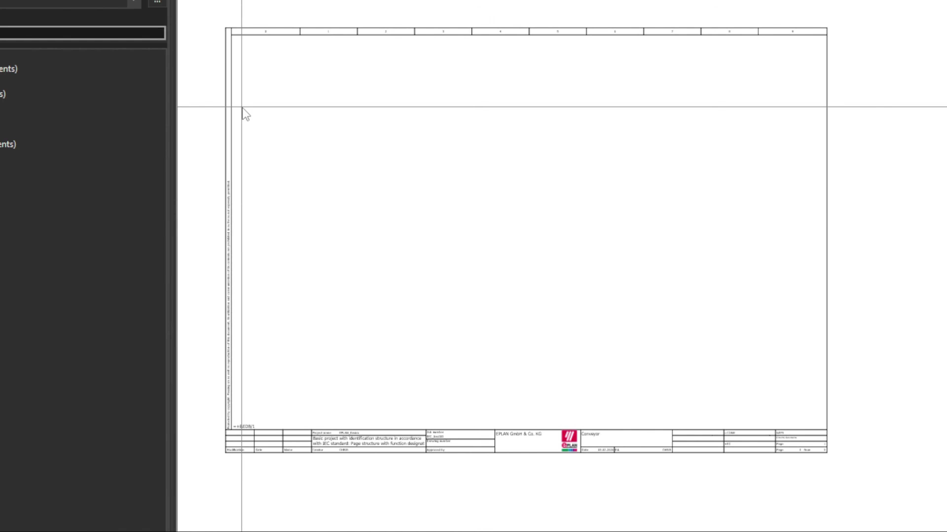
drag(200, 7, 894, 509)
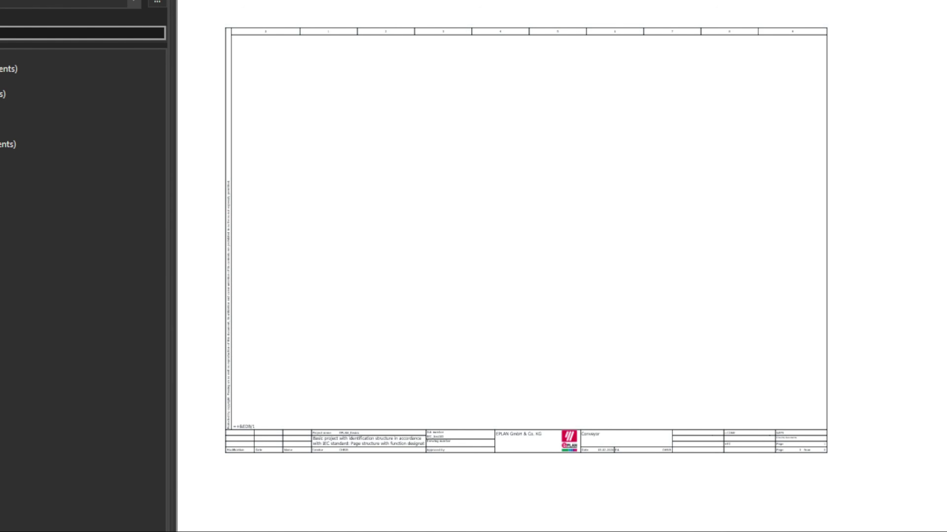
middle_drag(313, 187, 363, 188)
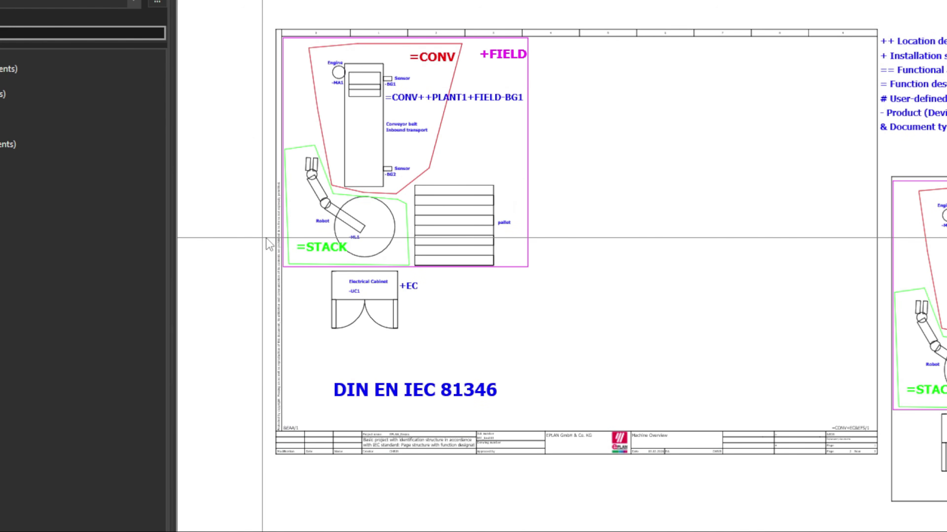
scroll(308, 228, up, 2)
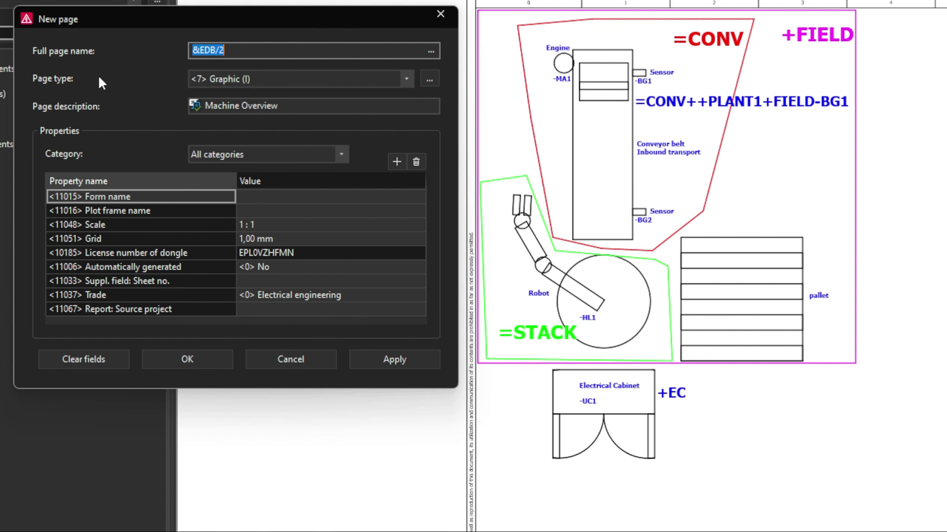
Define the new page as Schematic multi-line (I), describe it as Stacking Robot and remove the description's translations.
click(359, 79)
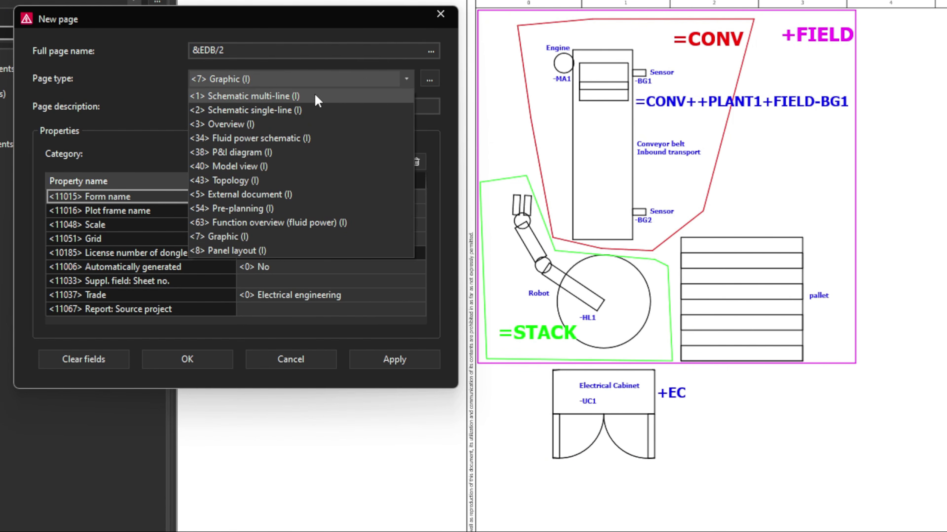
click(306, 98)
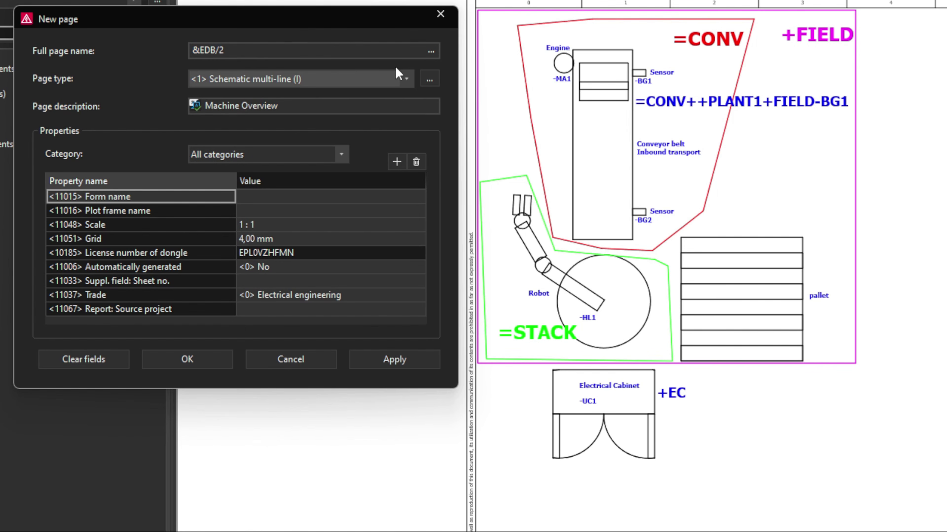
key(Tab)
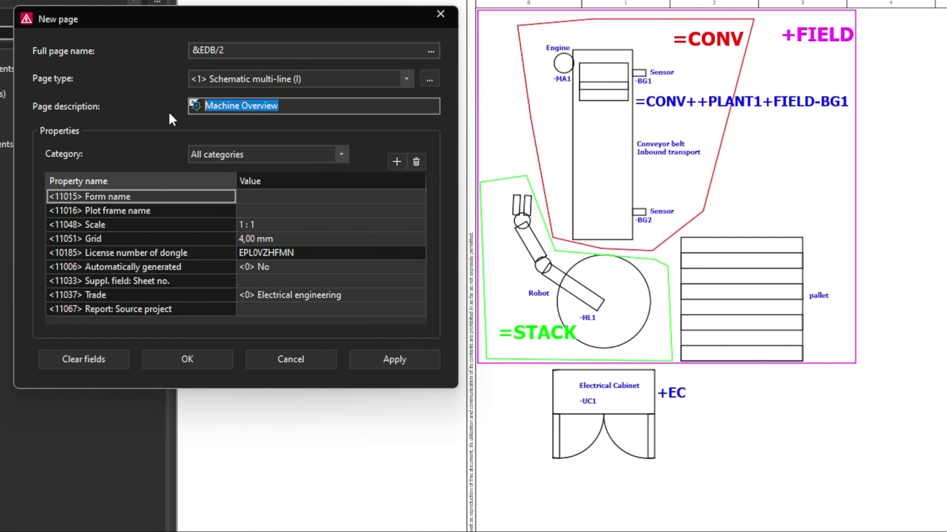
text(Stacking Robot)
right_click(193, 106)
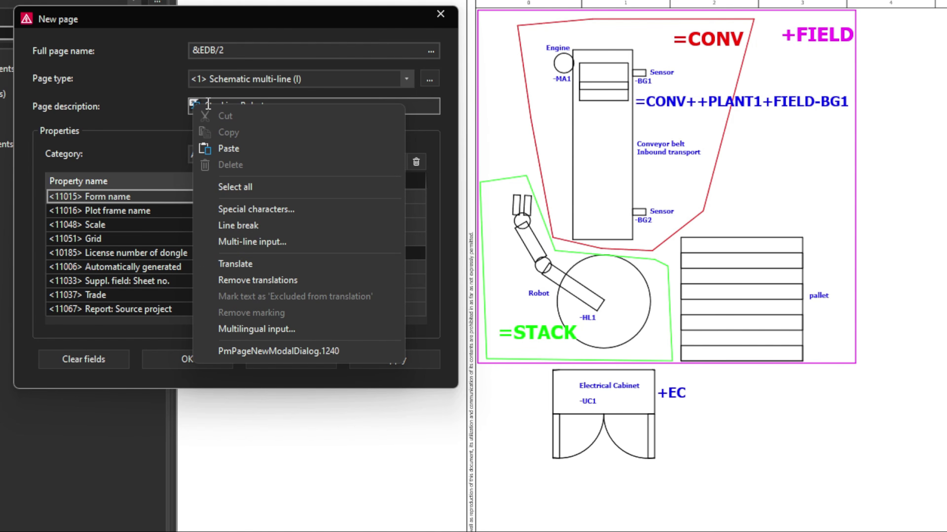
click(231, 281)
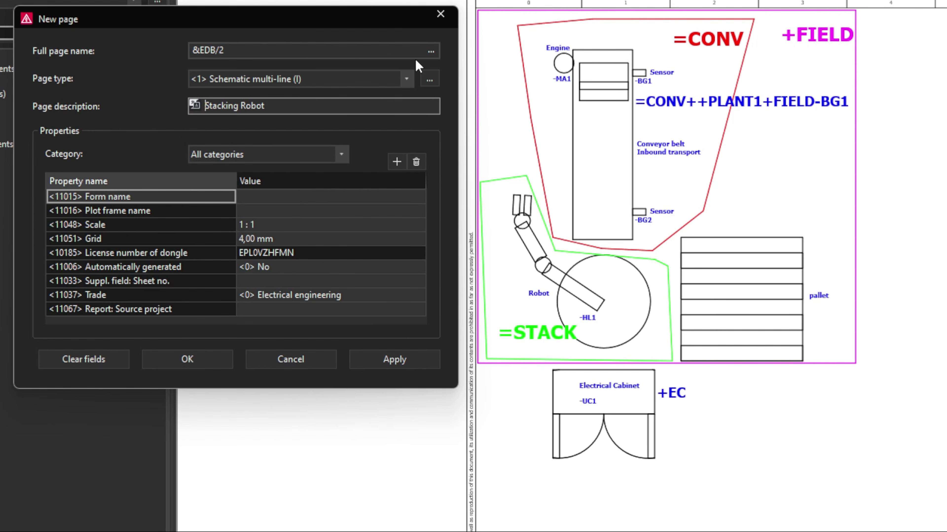
Set the page's document type to EFS, its function designation to STACK and its location designation to EC.
click(433, 51)
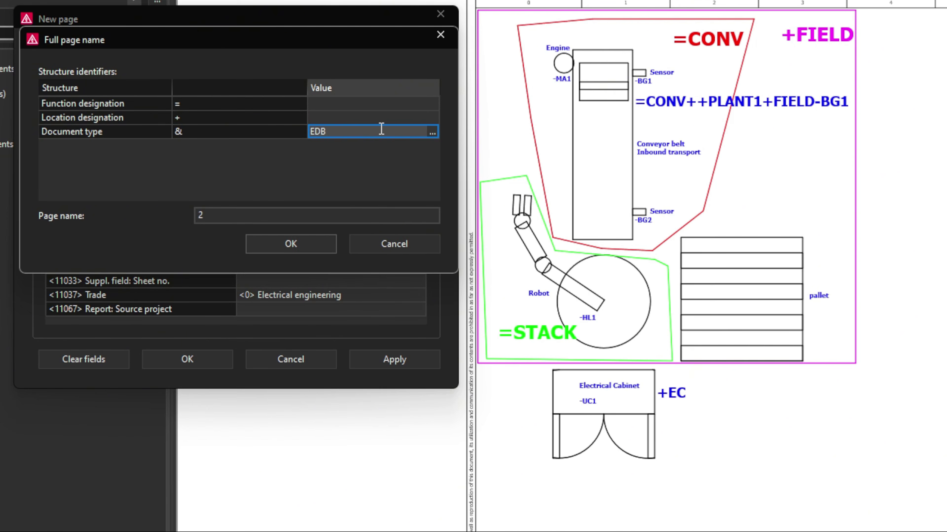
text(EFS)
click(345, 105)
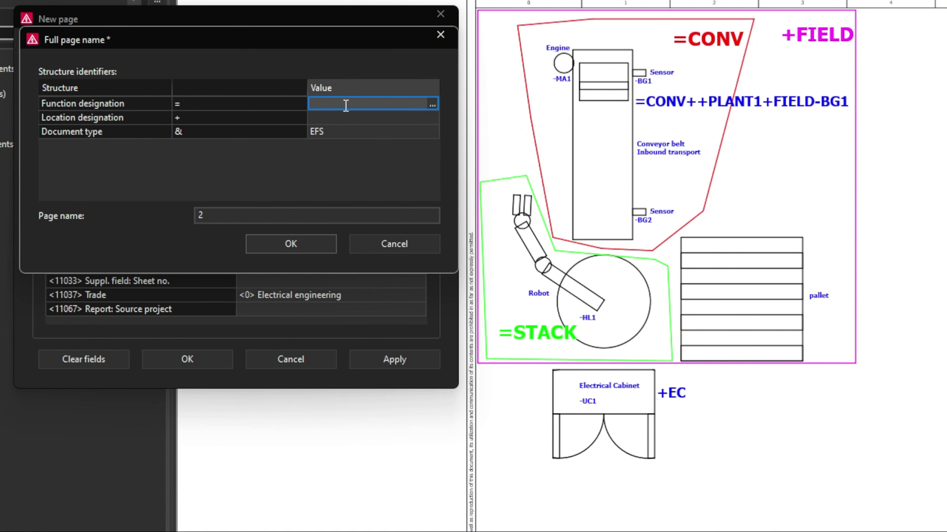
text(STACK)
click(338, 118)
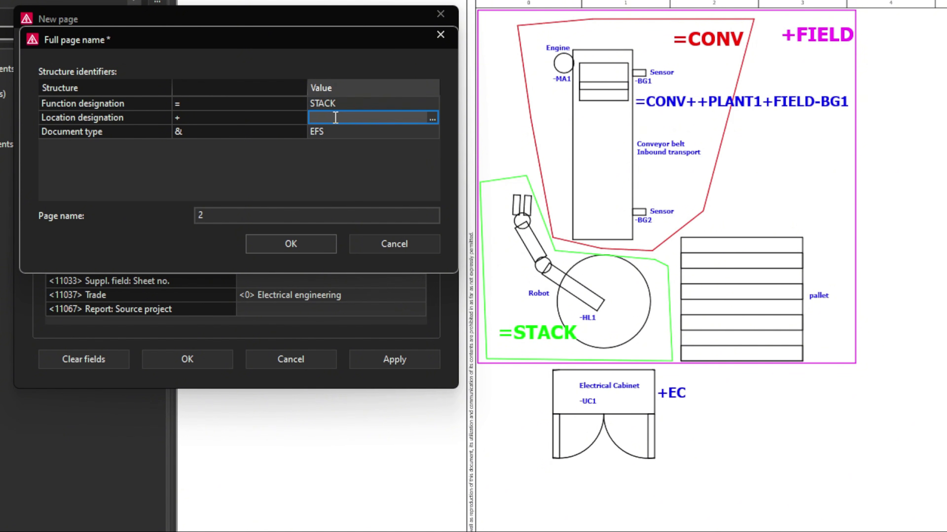
click(358, 117)
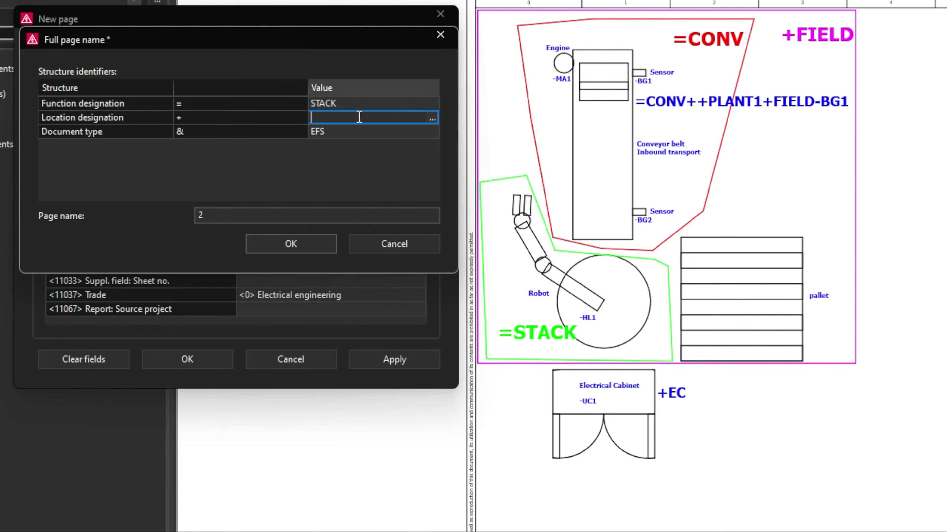
text(EC)
key(Return)
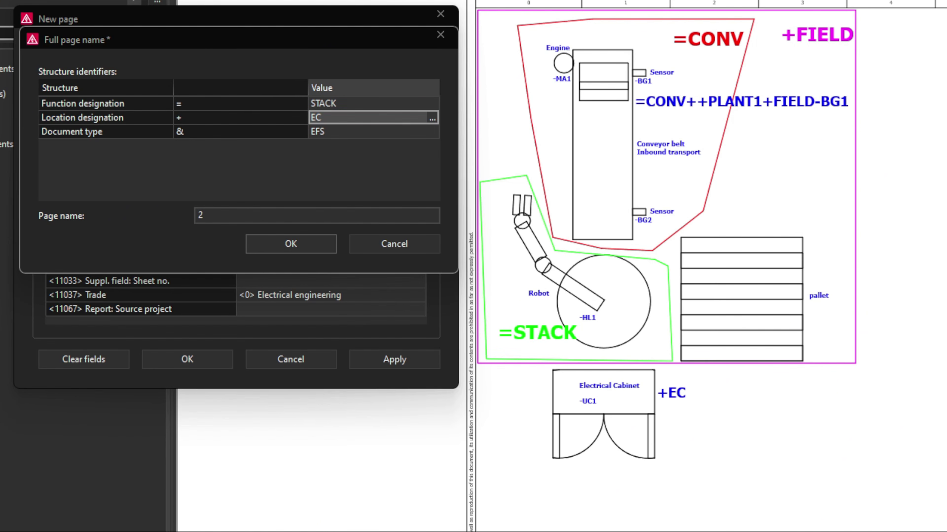
Set the page name to 1 and create the Stacking Robot page.
key(Tab)
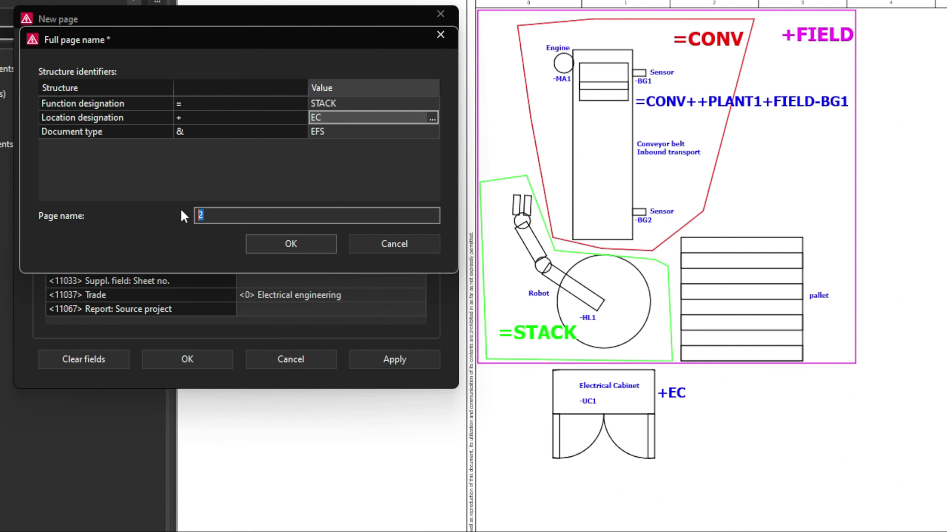
text(1)
key(Return)
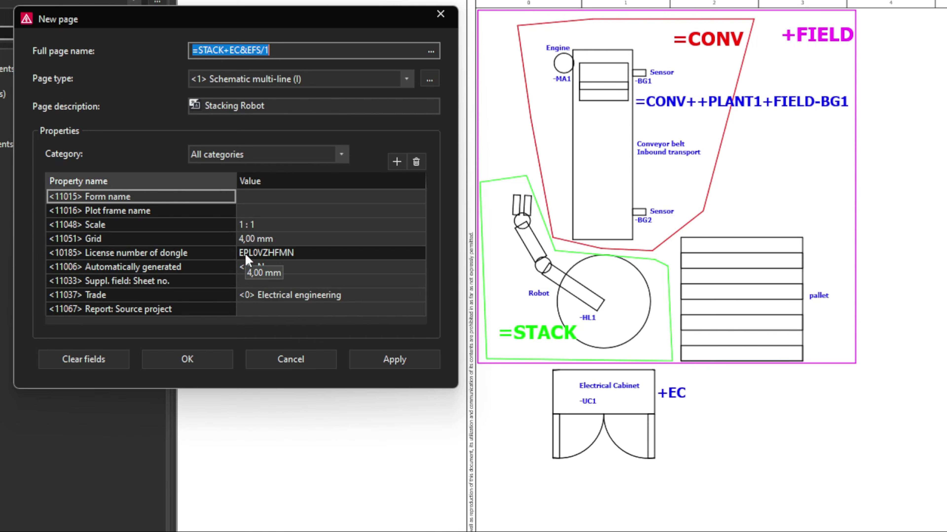
click(180, 357)
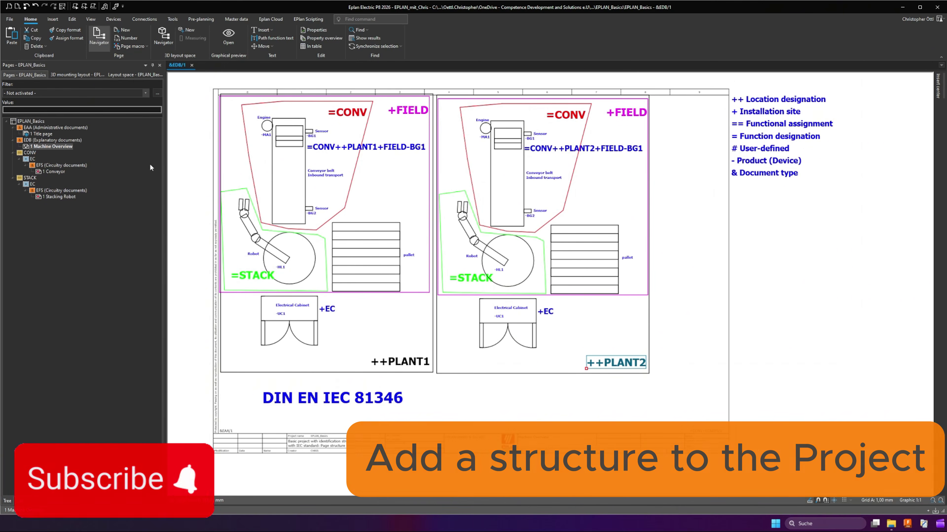
mouse_move(190, 80)
mouse_down()
mouse_move(517, 405)
mouse_move(512, 357)
mouse_up()
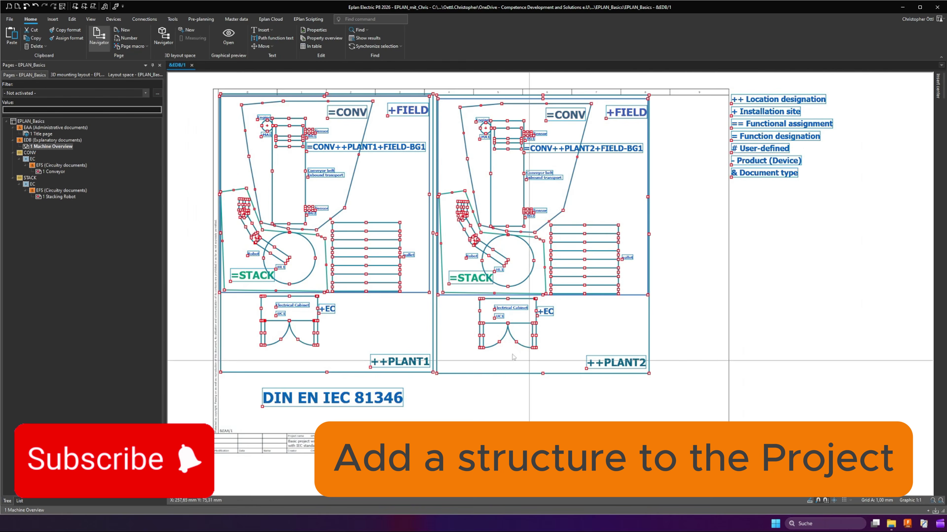
click(401, 360)
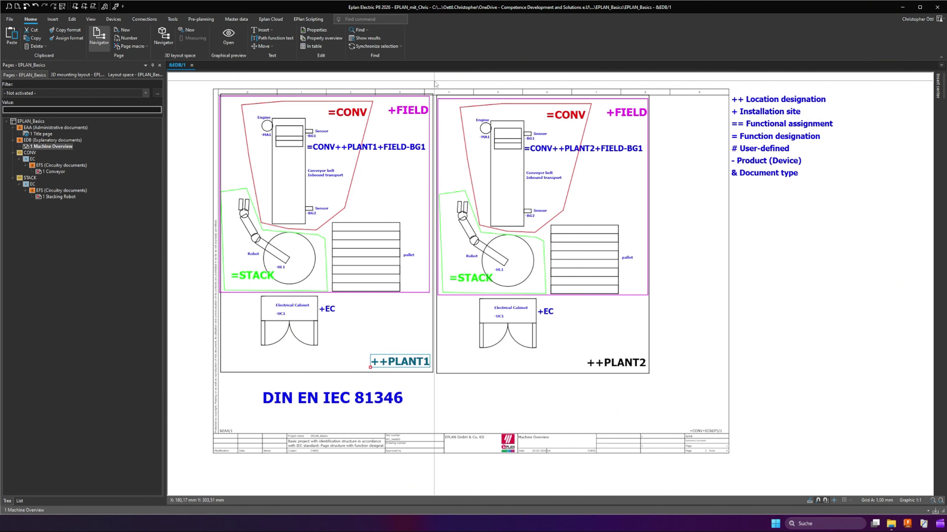
drag(201, 82, 422, 384)
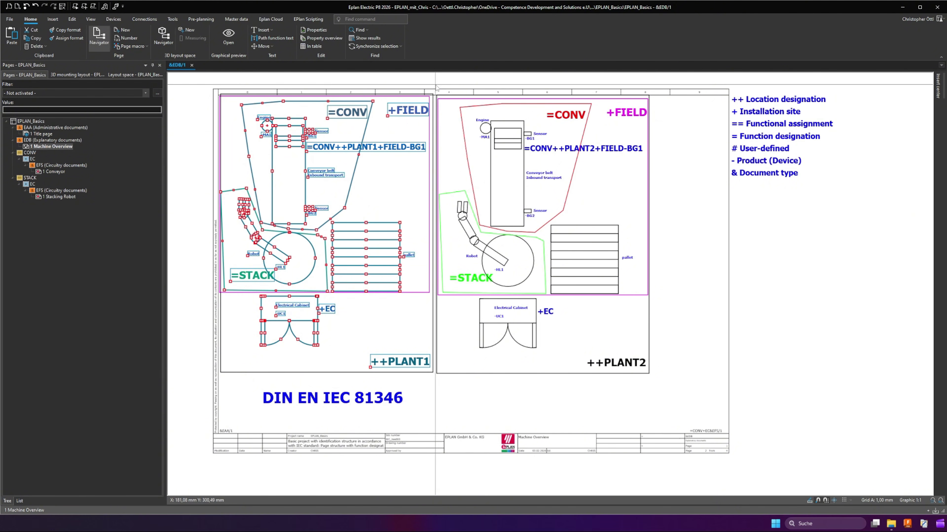
Open the page structure scheme settings in the EPLAN_Basics project's structure properties.
click(9, 19)
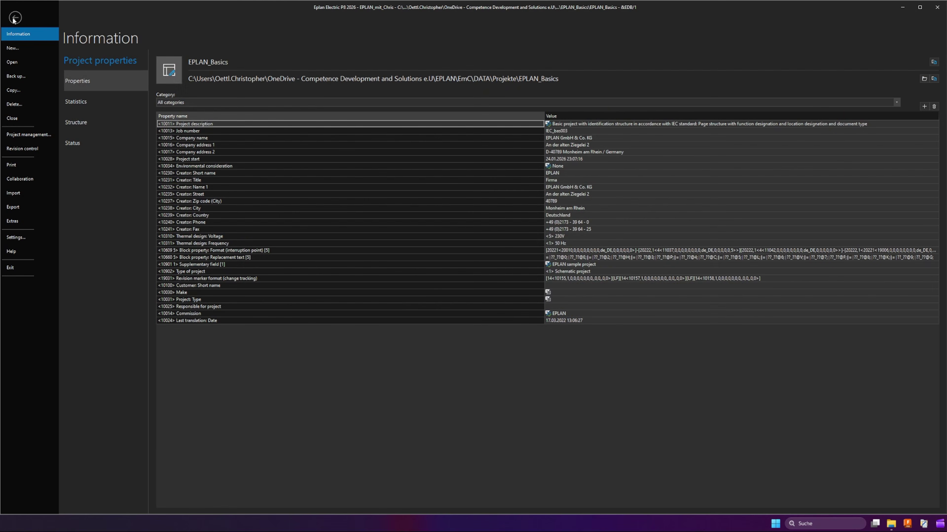
click(80, 122)
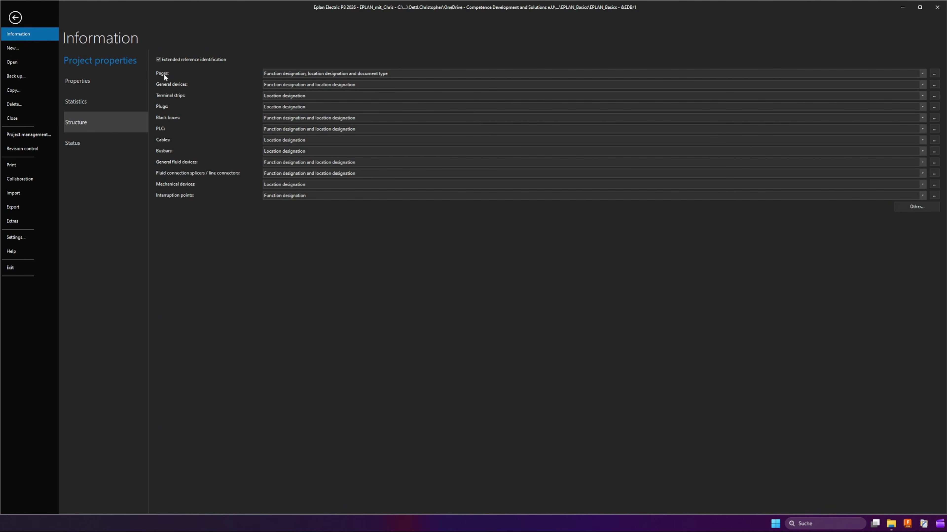
click(935, 75)
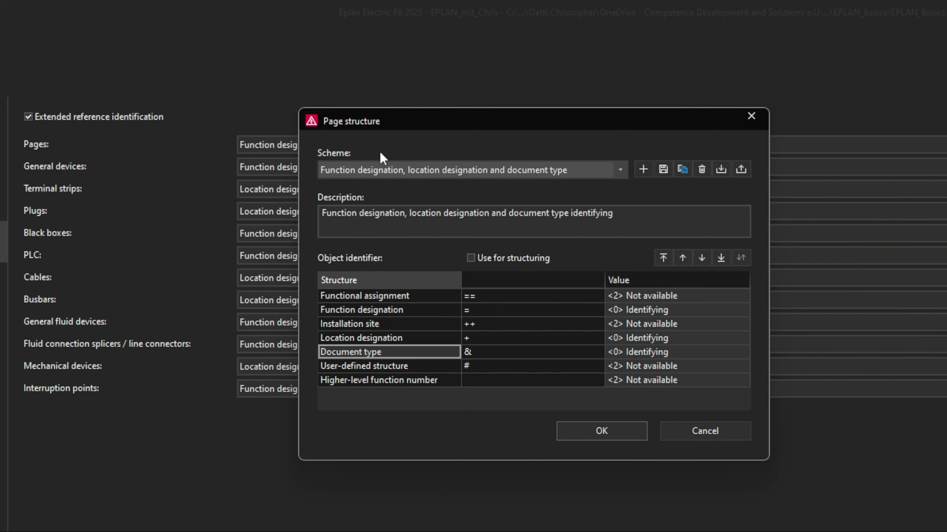
Copy the current page structure scheme, inserting "Installation site" after "Function designation," in the new scheme's name and description.
click(682, 170)
drag(601, 250, 670, 263)
click(680, 251)
click(677, 249)
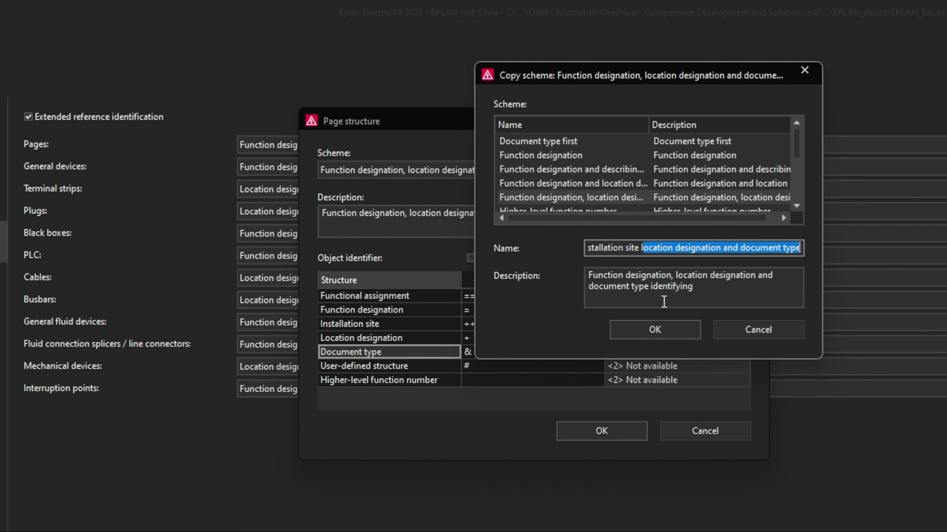
drag(734, 248, 676, 248)
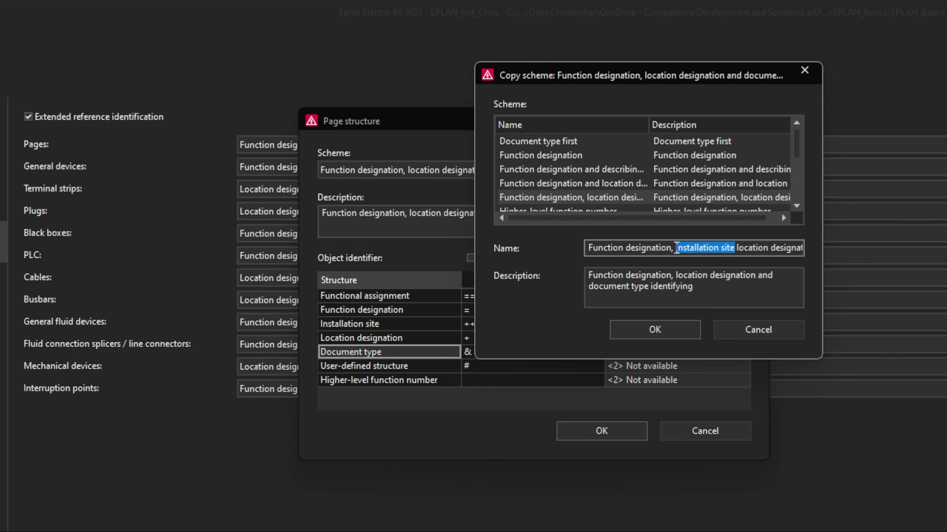
click(677, 275)
key(ctrl+v)
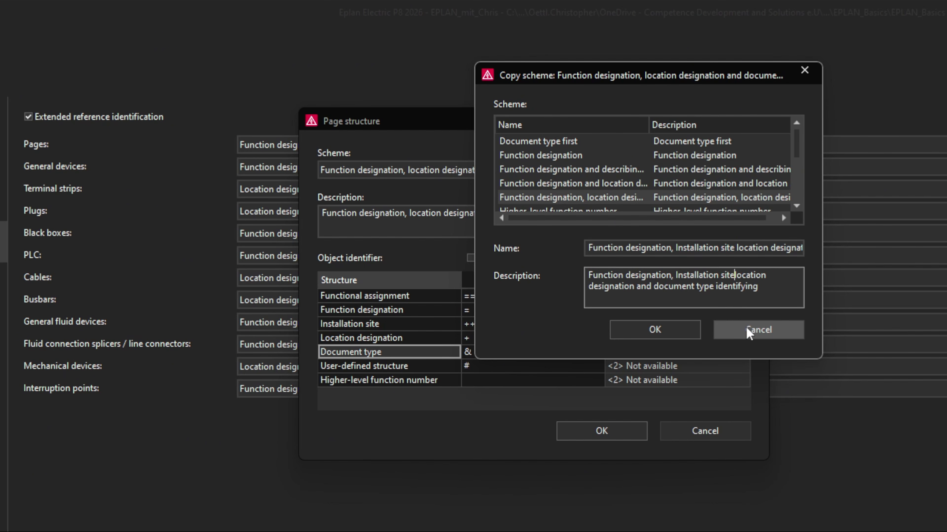
text(,)
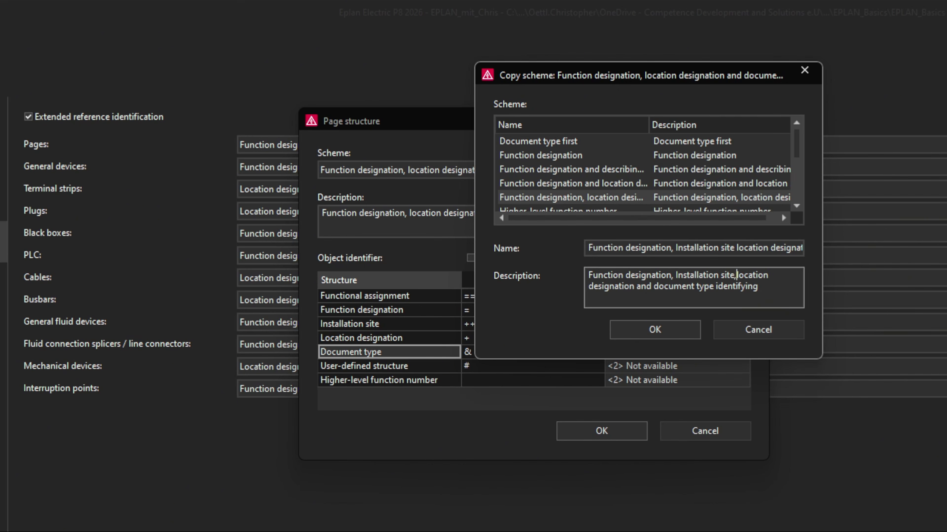
click(658, 329)
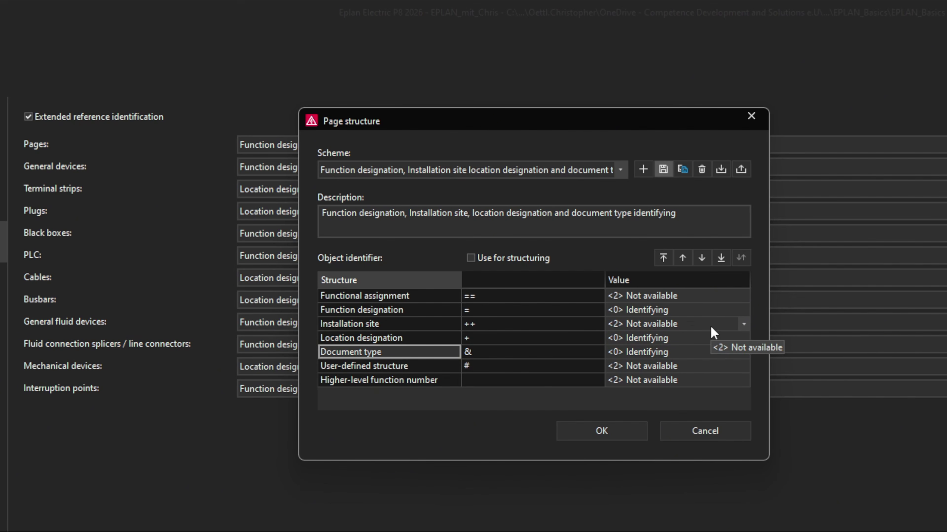
Set the Installation site identifier to Identifying in the copied page structure scheme and save the scheme.
click(743, 324)
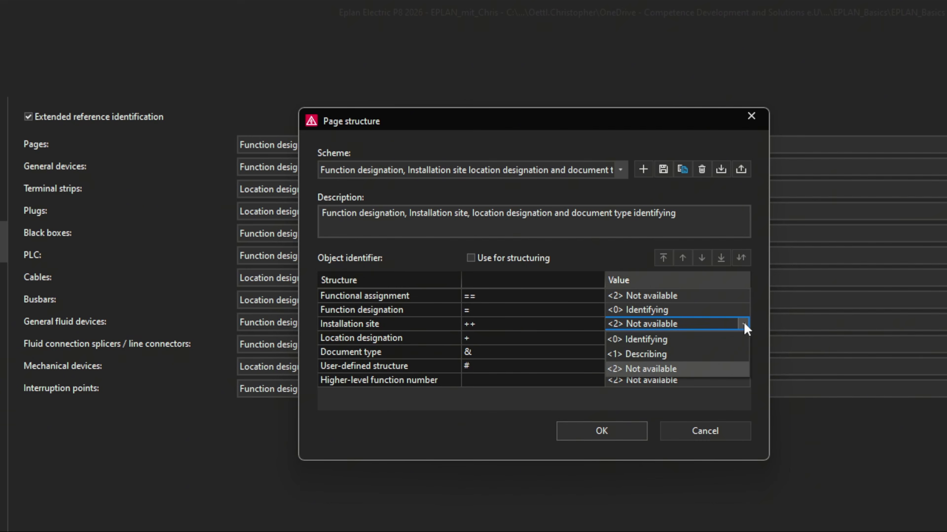
click(704, 344)
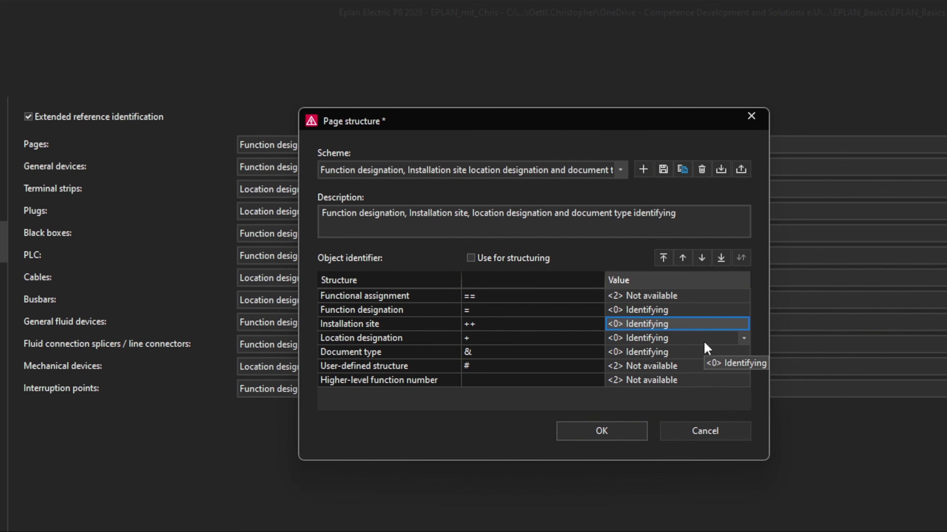
click(669, 324)
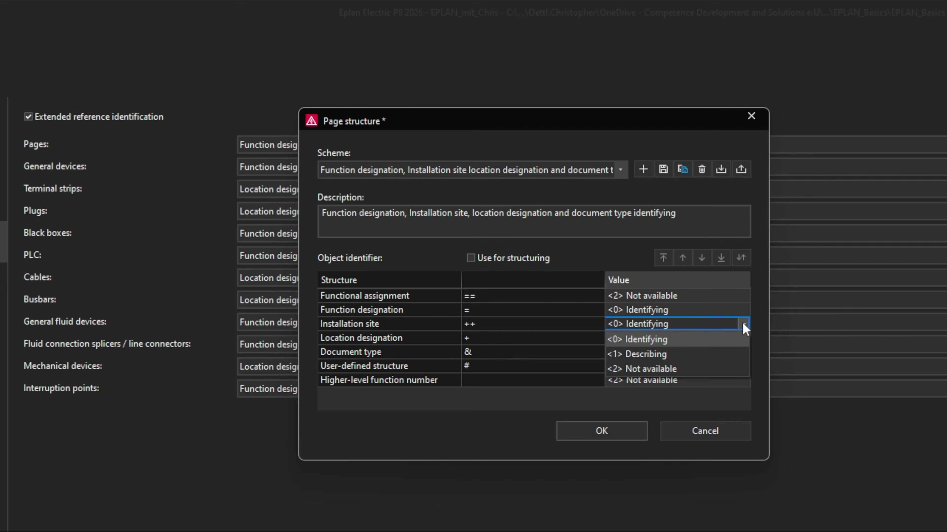
click(715, 340)
click(663, 169)
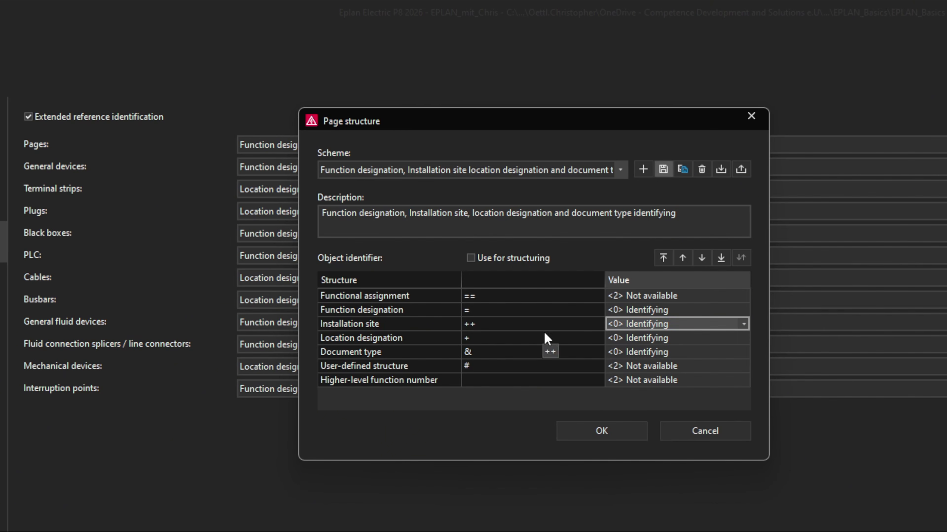
Apply the new scheme to the project's pages and save the changed structure data.
click(600, 430)
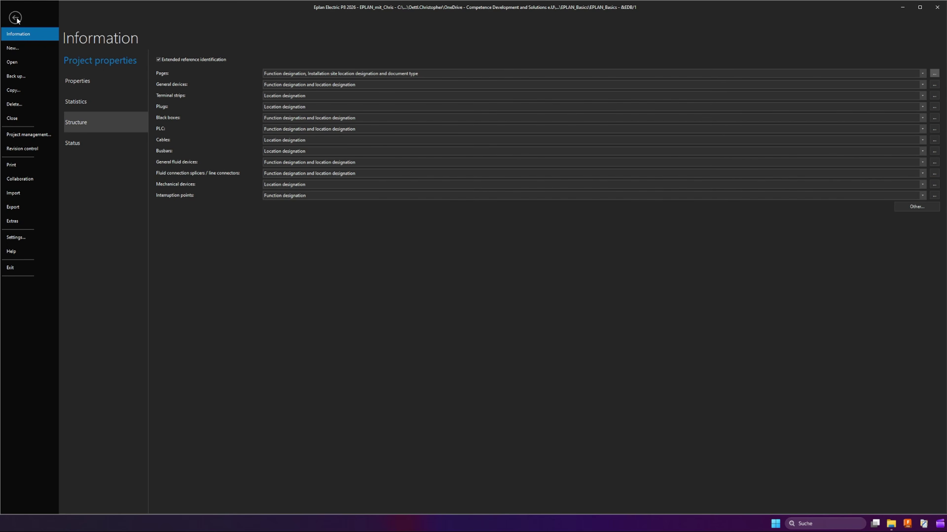
click(16, 19)
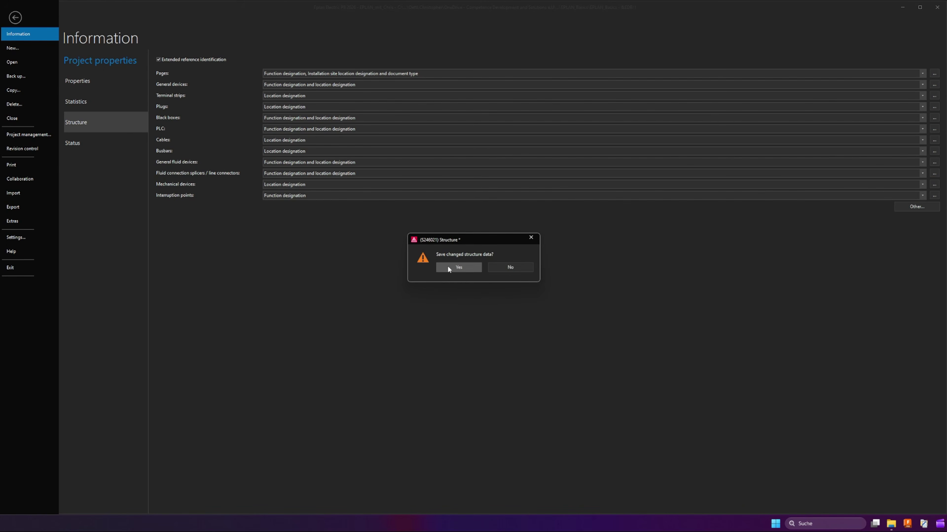
click(448, 267)
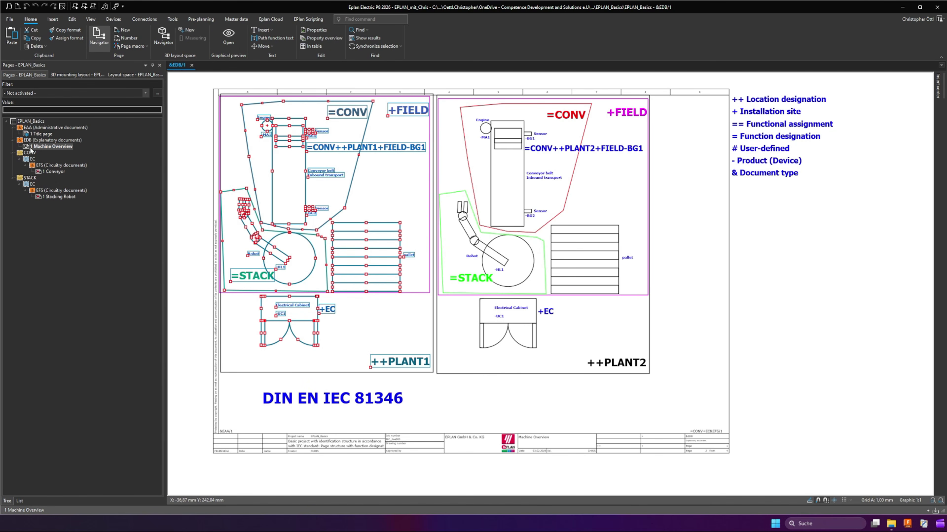
Set the installation site of both the Conveyor and Stacking Robot pages to PLANT1 through their shared page properties.
click(49, 171)
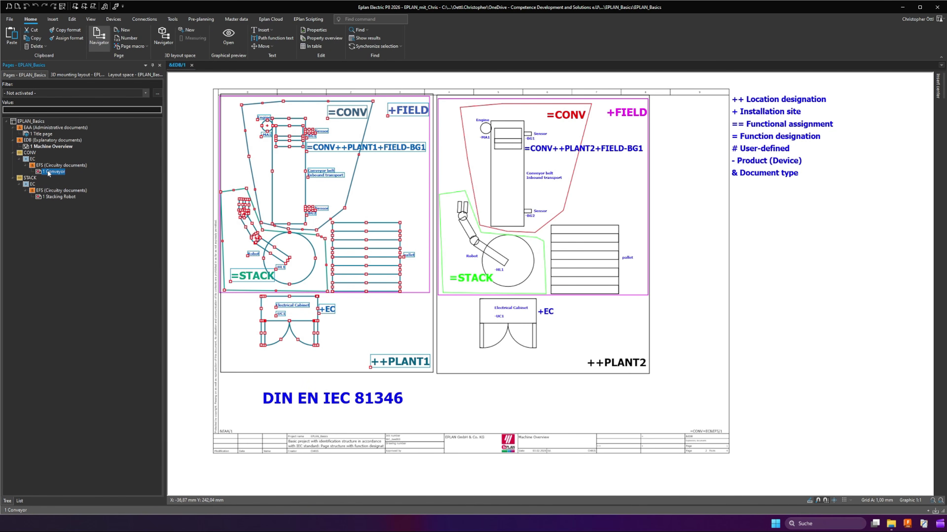
ctrl+click(54, 198)
right_click(54, 198)
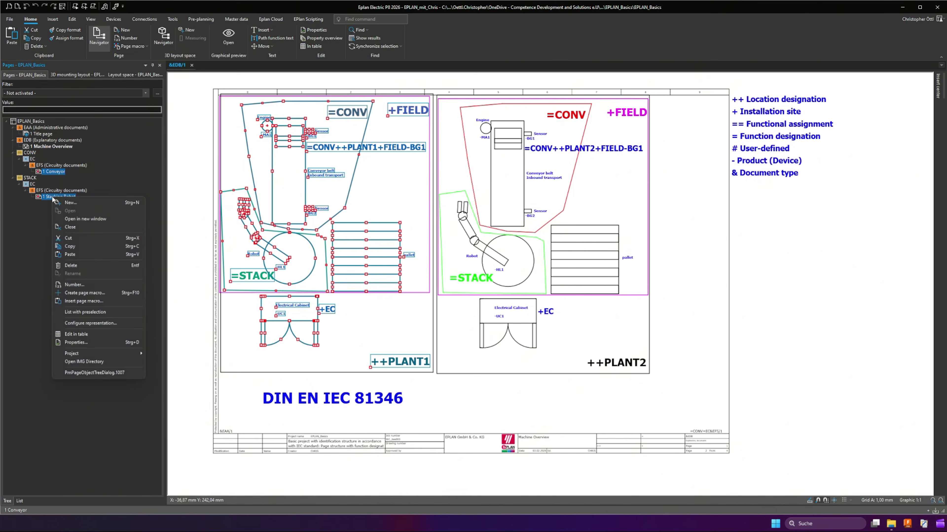
click(83, 343)
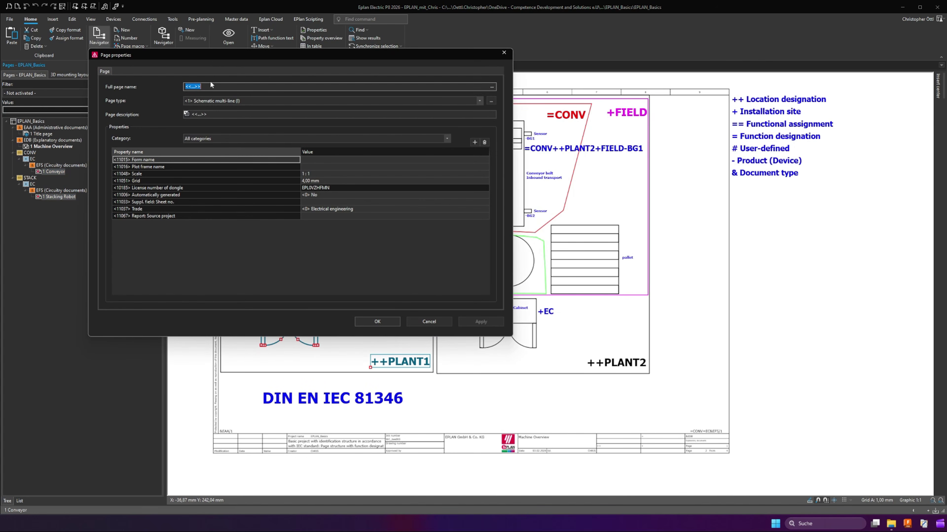
click(193, 86)
double_click(194, 86)
drag(194, 87, 184, 87)
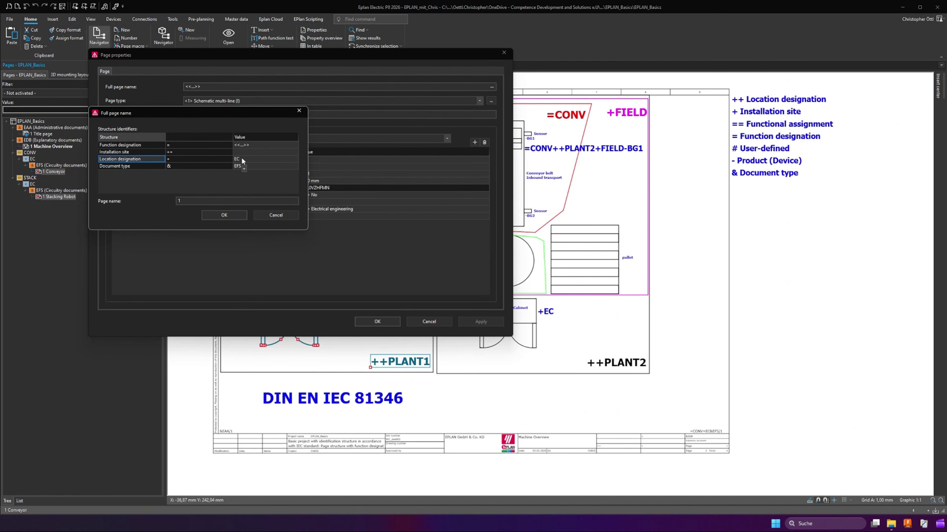
click(134, 167)
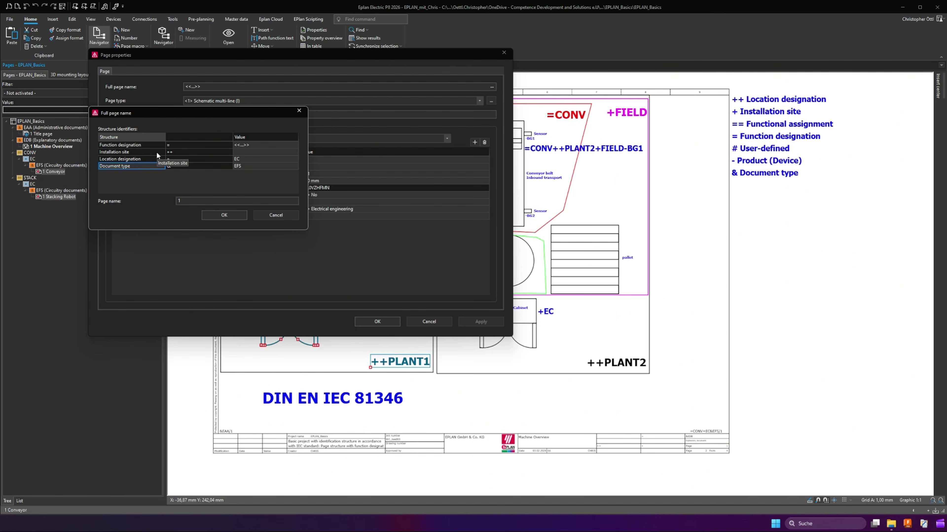
click(142, 153)
click(246, 152)
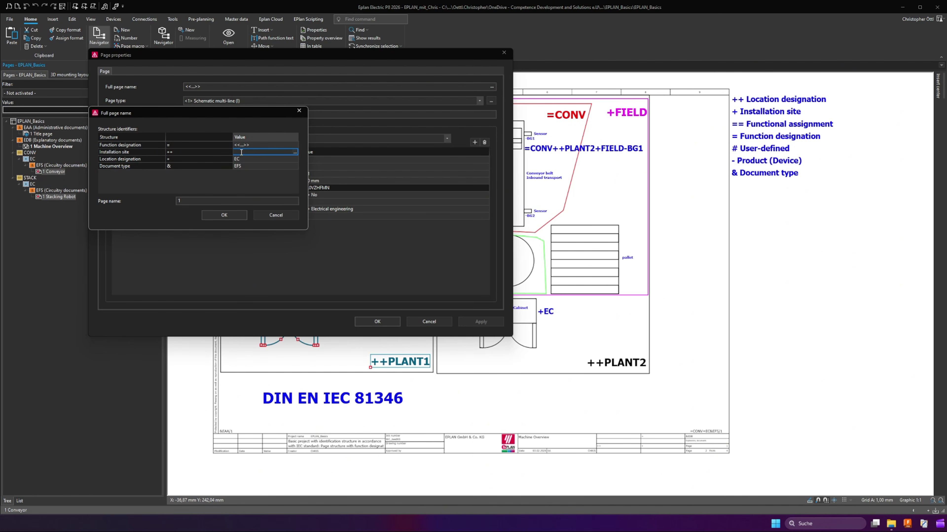
text(PLANT)
text(2)
click(233, 213)
click(381, 324)
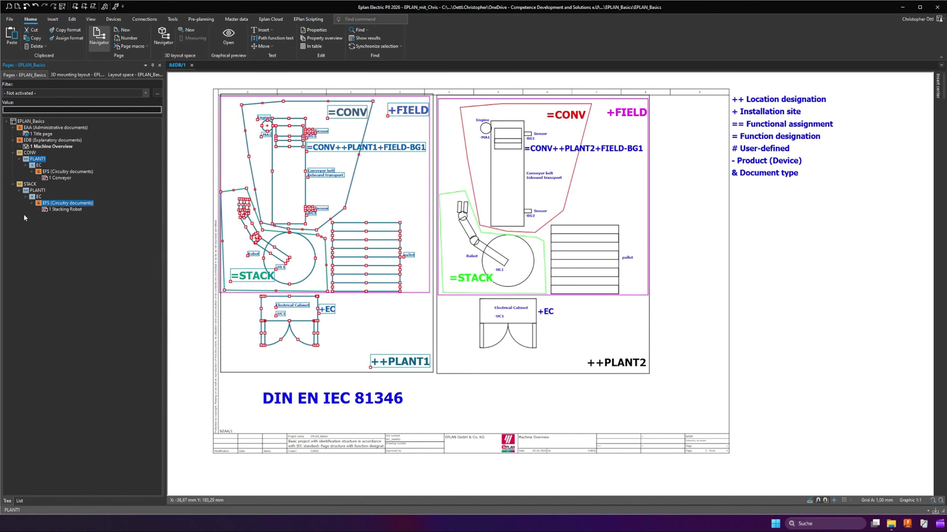
Copy and paste the Conveyor and Stacking Robot pages together, resetting the target structure to the source designations.
click(62, 179)
ctrl+click(59, 210)
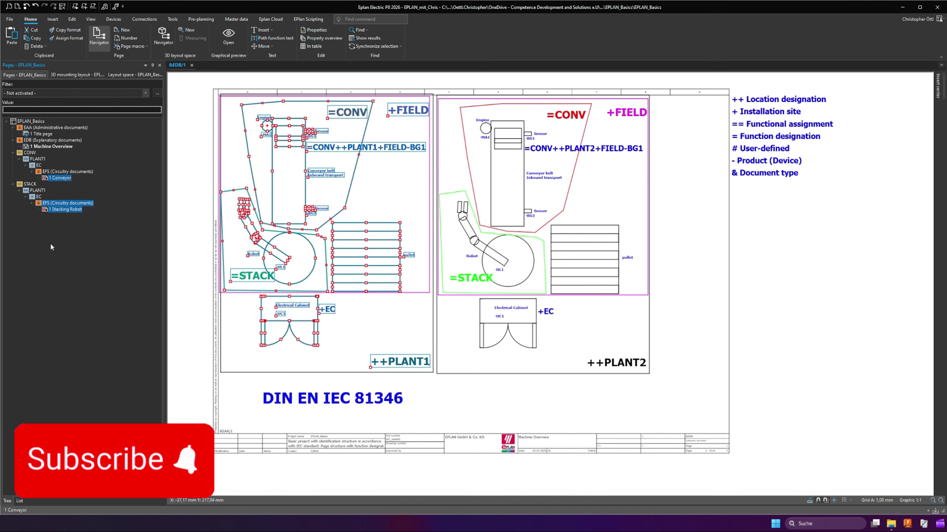
key(ctrl+v)
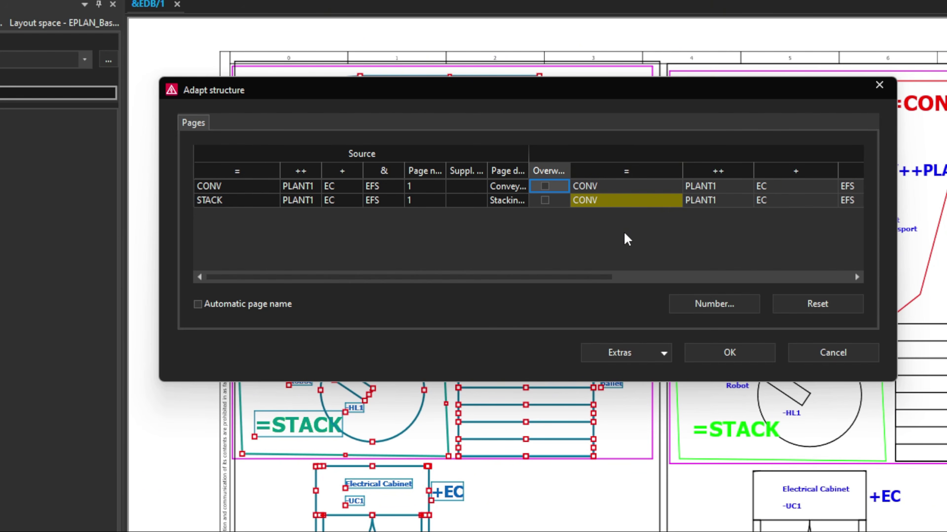
click(803, 310)
Set the target installation site to PLANT2 for both the CONV and STACK pages and complete the paste.
scroll(574, 189, right, 3)
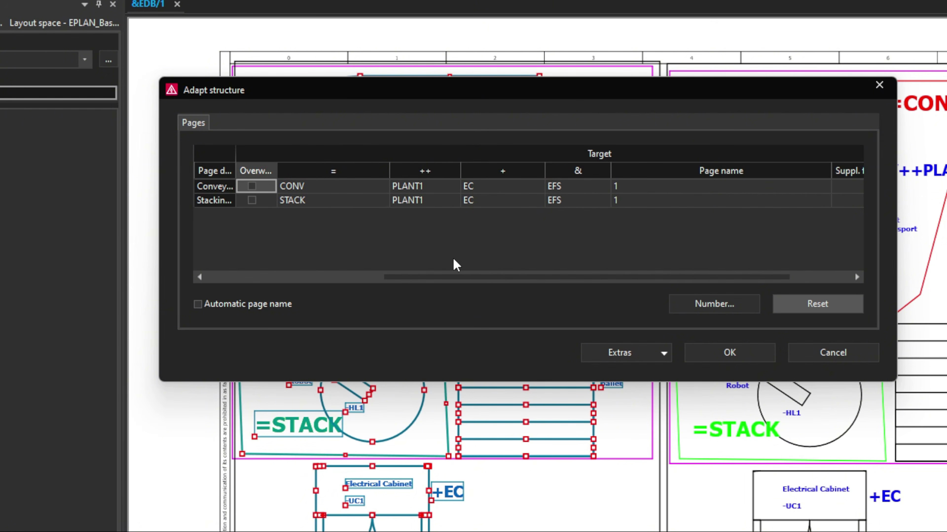
drag(446, 280, 467, 279)
click(395, 187)
click(396, 187)
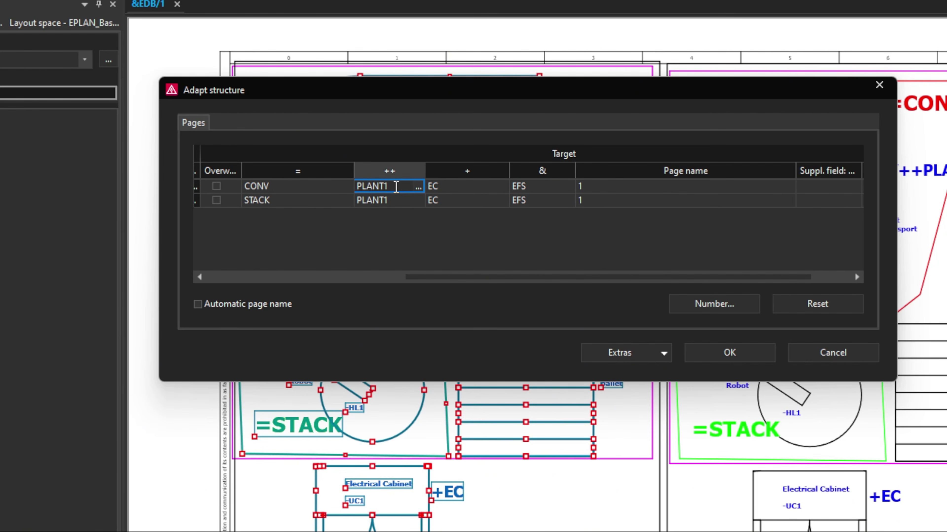
key(BackSpace)
text(2)
click(395, 201)
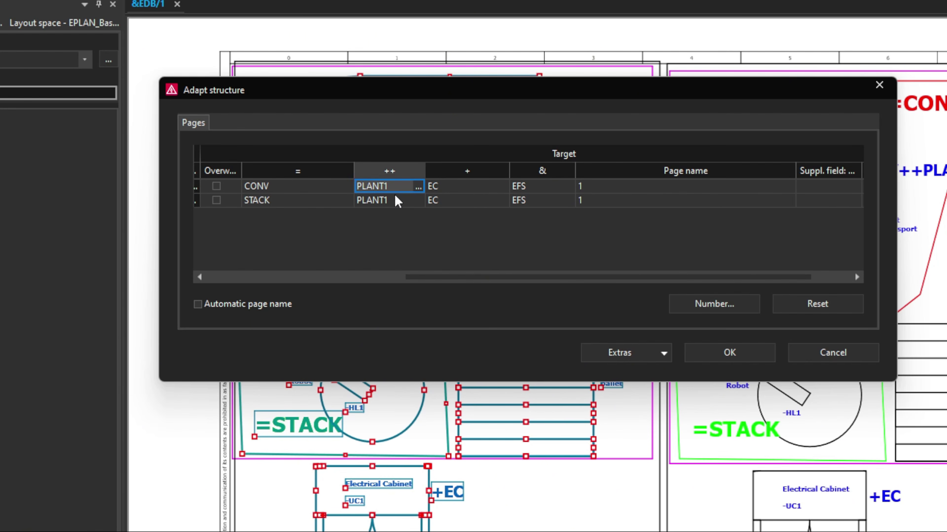
click(395, 201)
key(BackSpace)
text(2)
click(484, 237)
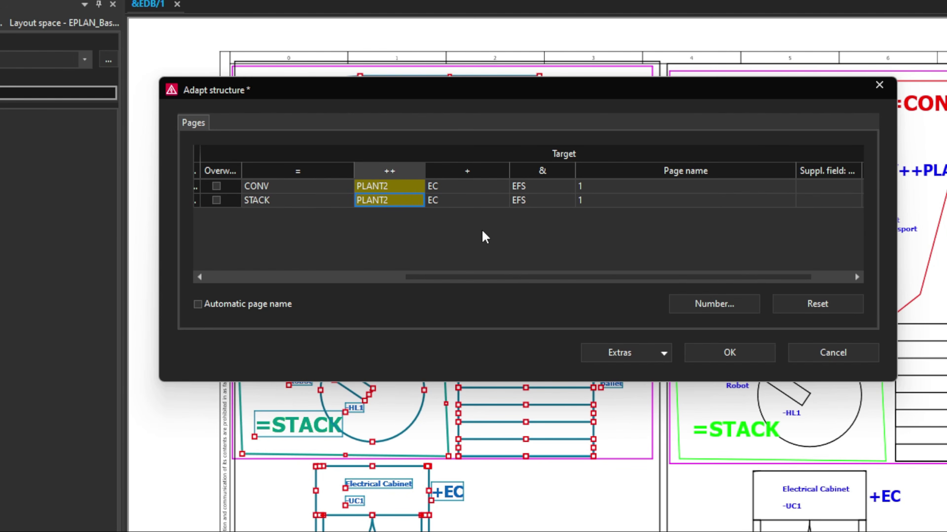
scroll(484, 237, right, 2)
click(734, 353)
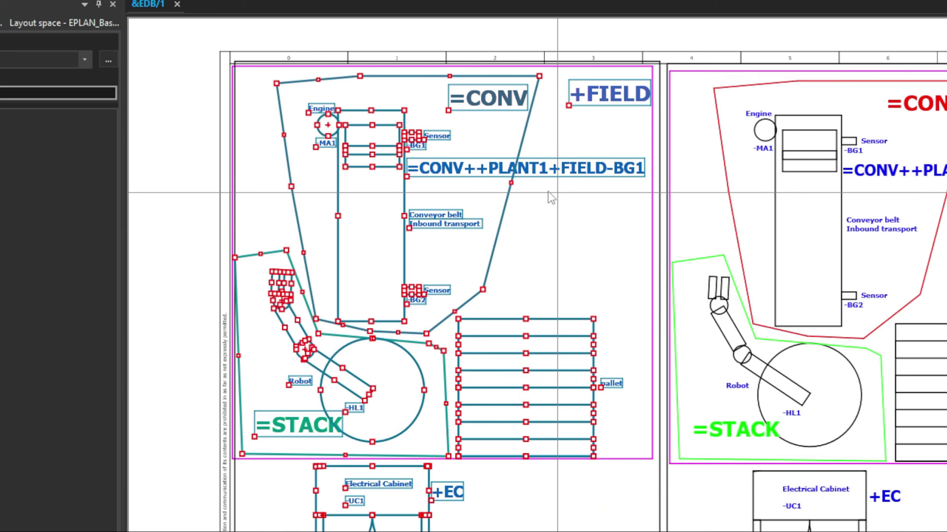